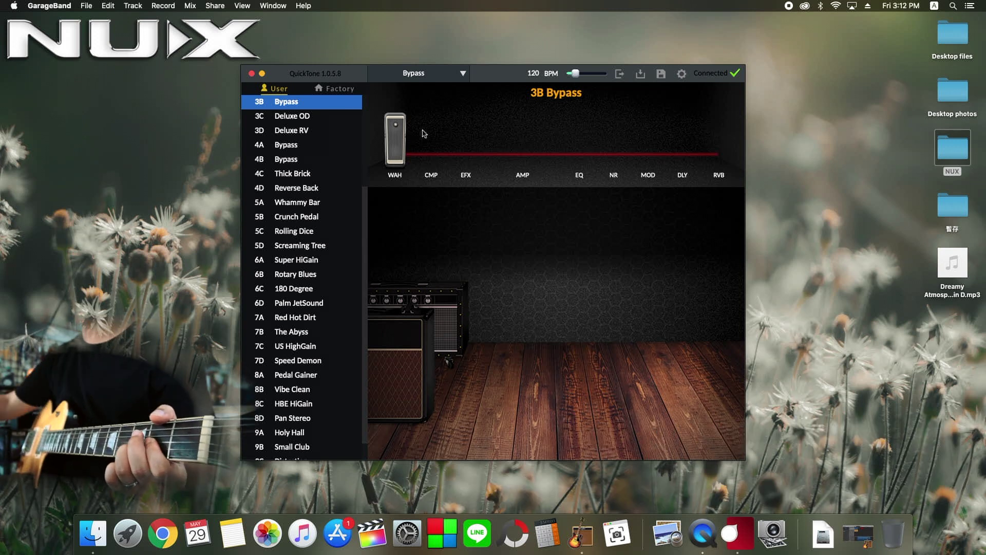
Step: Add the Plexi 100 amplifier to the empty AMP slot of the 3B Bypass preset
left_click(522, 153)
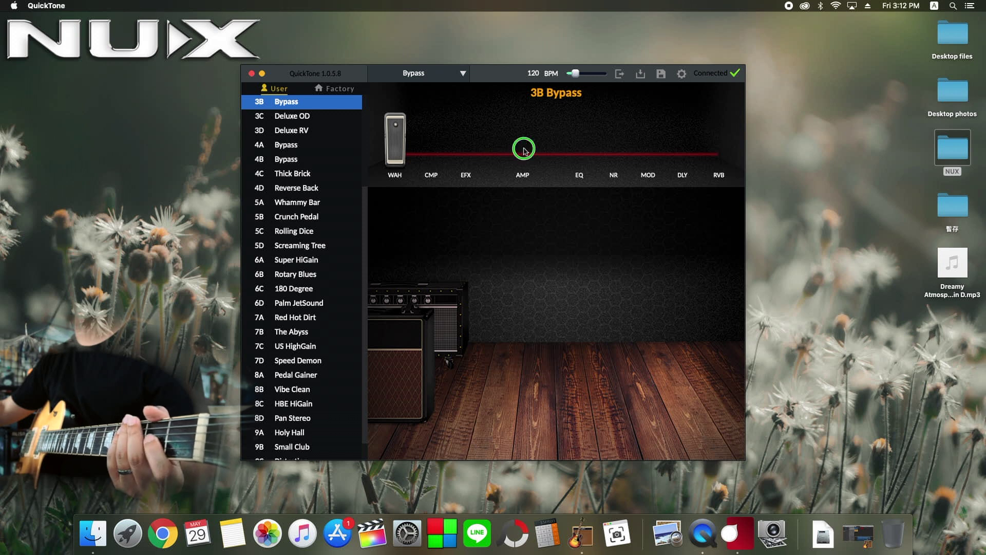
left_click(582, 239)
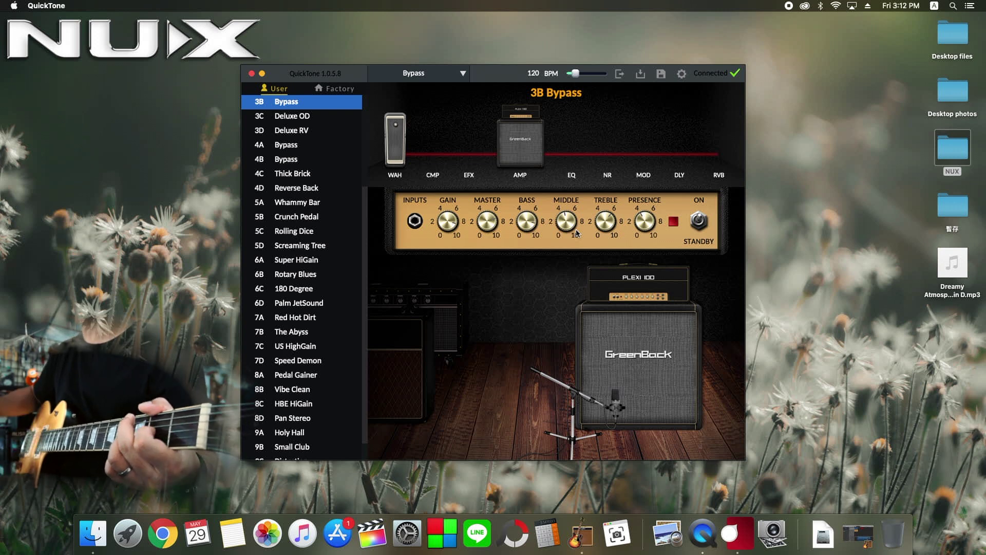
left_click(535, 182)
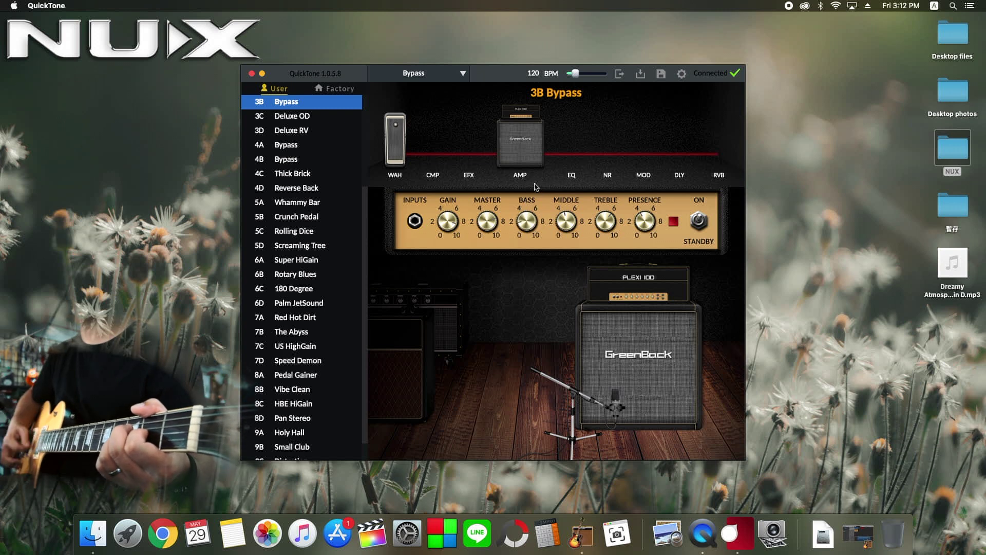
left_click(494, 233)
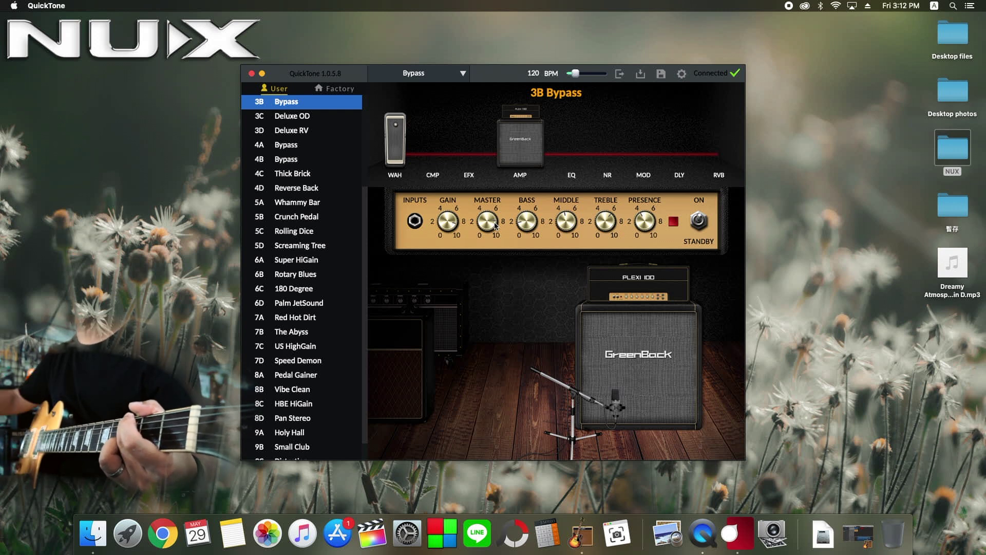
left_click_drag(495, 227, 499, 224)
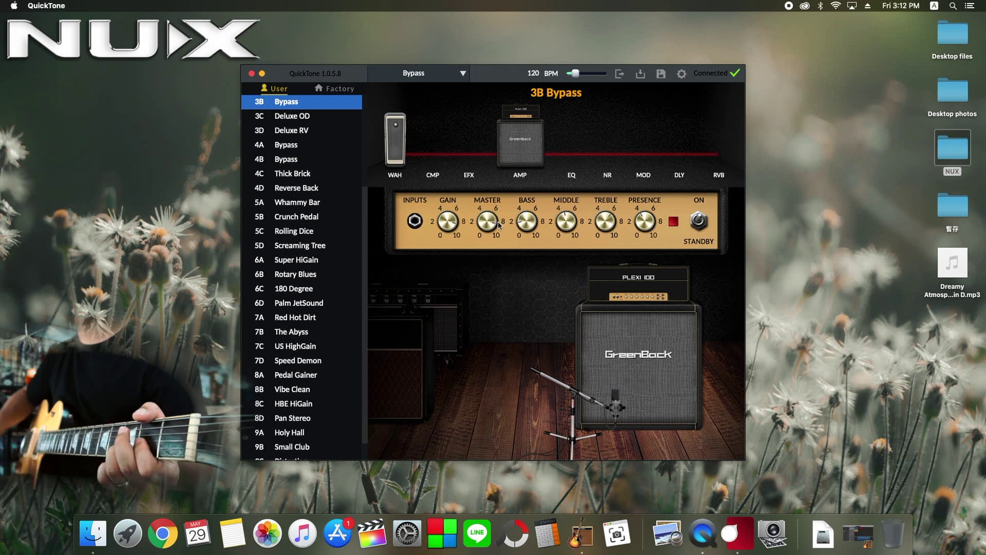
left_click(499, 224)
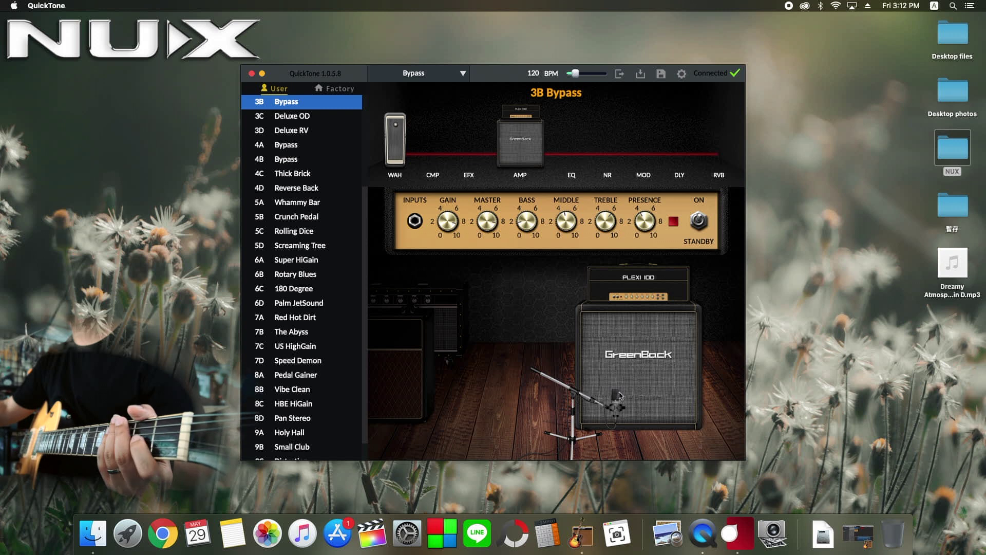
Step: Try a microphone position farther left on the speaker cabinet, and change the cabinet to V30 412
left_click_drag(616, 403, 533, 406)
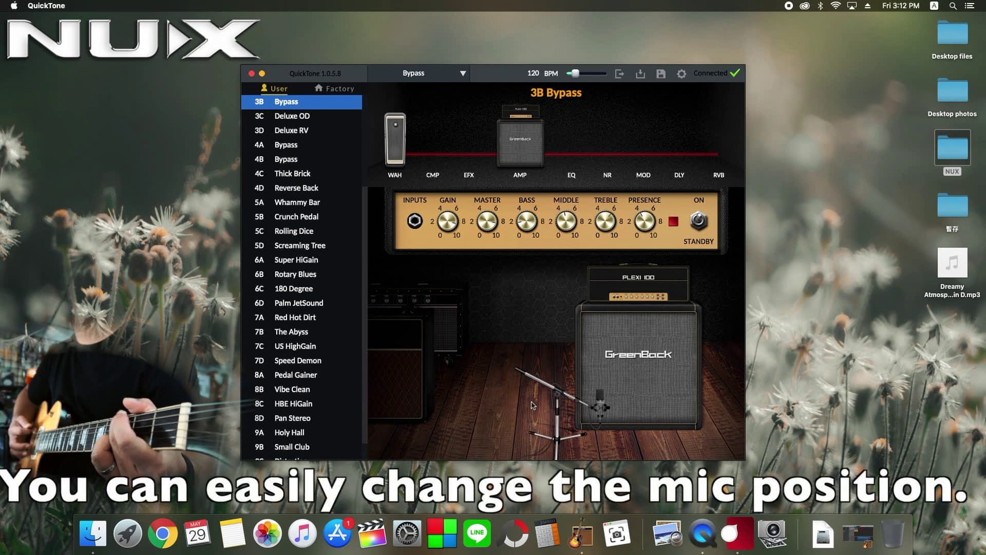
left_click(624, 398)
left_click(630, 354)
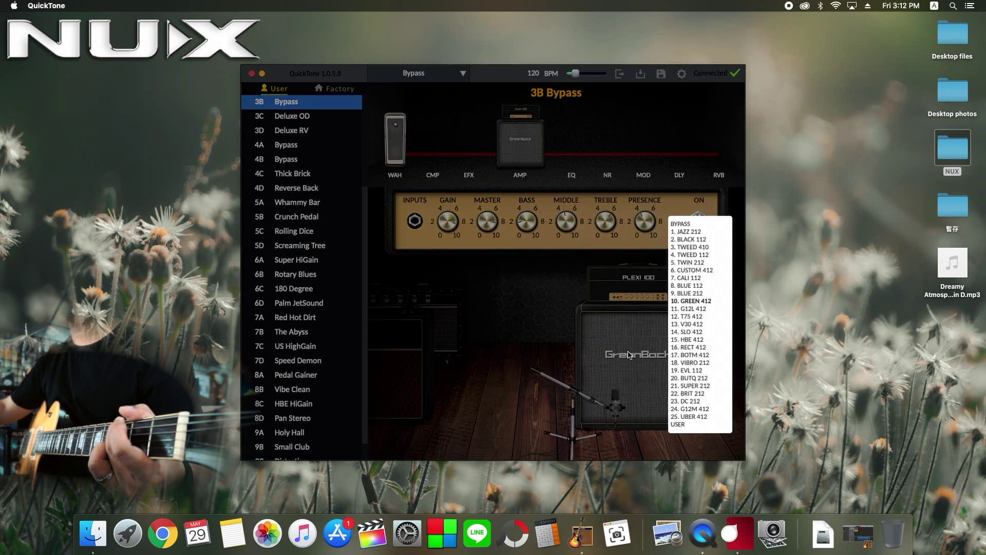
left_click(697, 323)
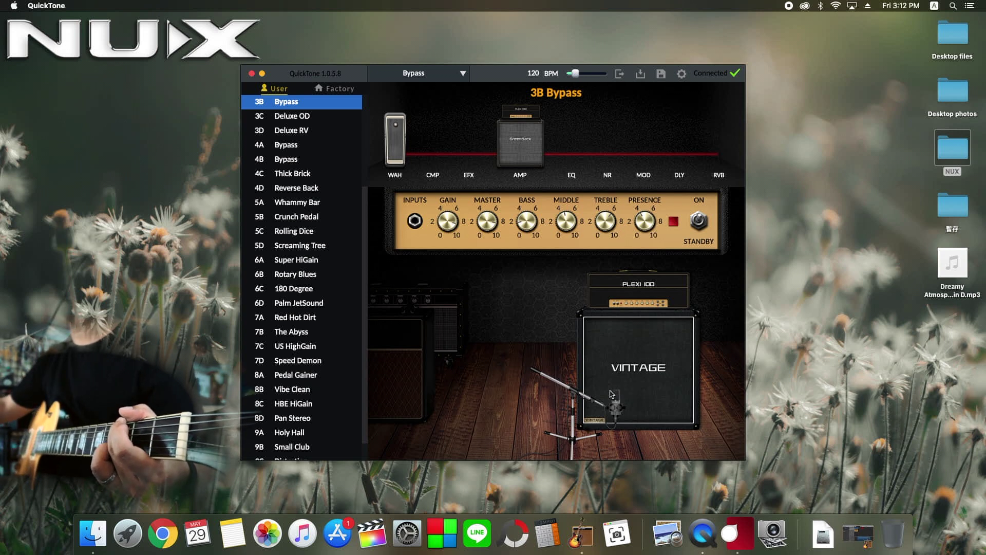
Step: Try the Dynamic E906 and the Dynamic SM57 as the cabinet's microphone
left_click(620, 405)
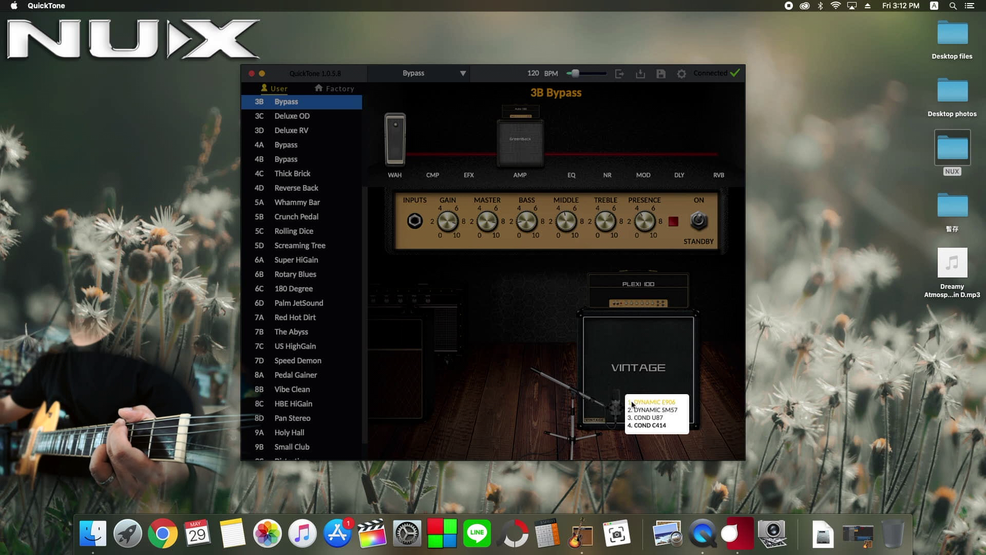
left_click(634, 404)
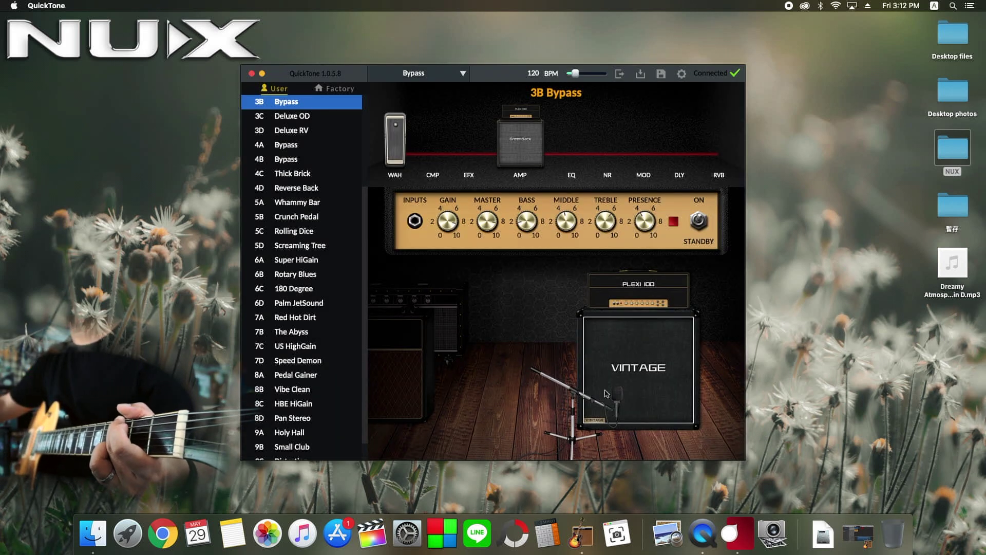
left_click(618, 399)
left_click(633, 408)
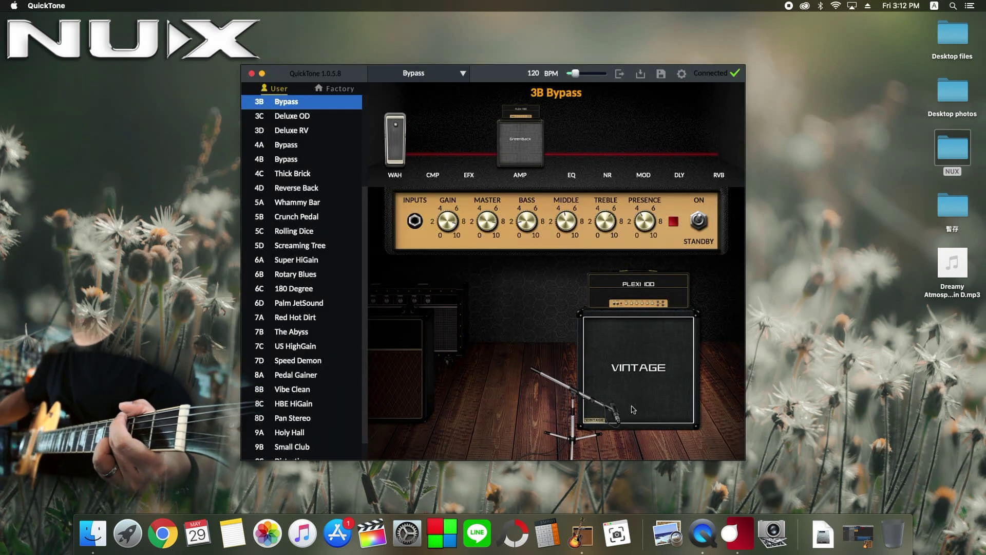
Step: Try the microphone farther right and farther left in front of the cabinet, and return it to the middle position
left_click_drag(613, 415, 709, 417)
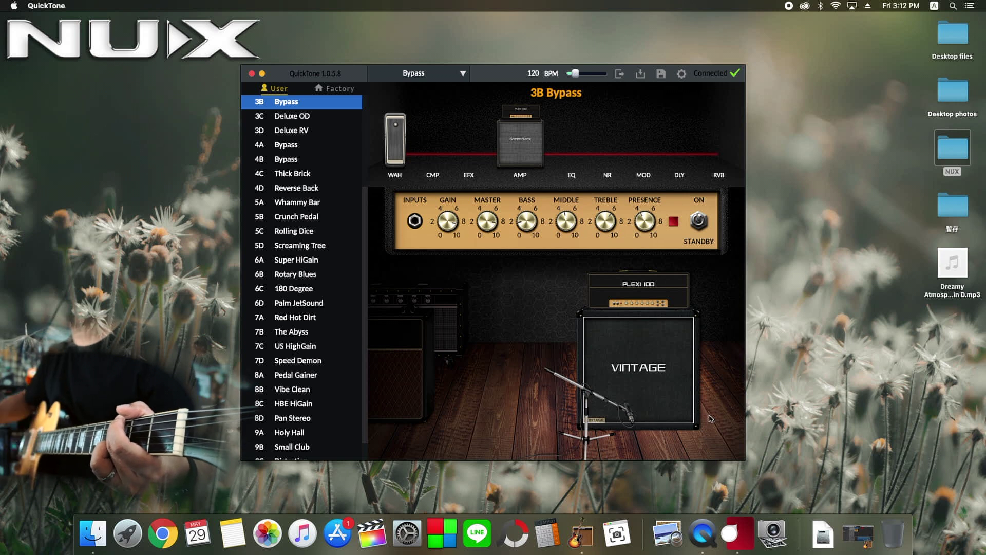
left_click_drag(637, 413, 508, 411)
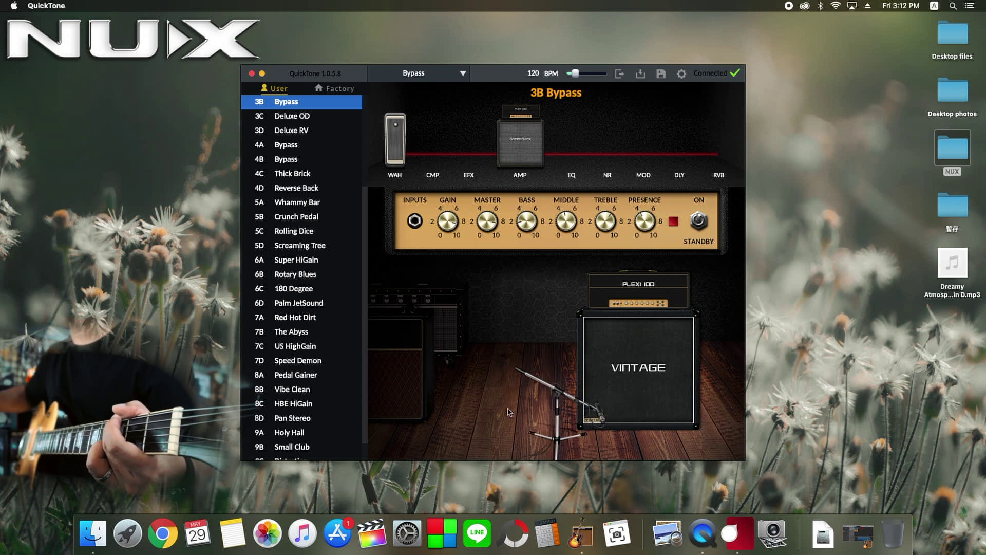
left_click_drag(599, 411, 621, 412)
Step: Change the cabinet's microphone to Cond U87
left_click(621, 412)
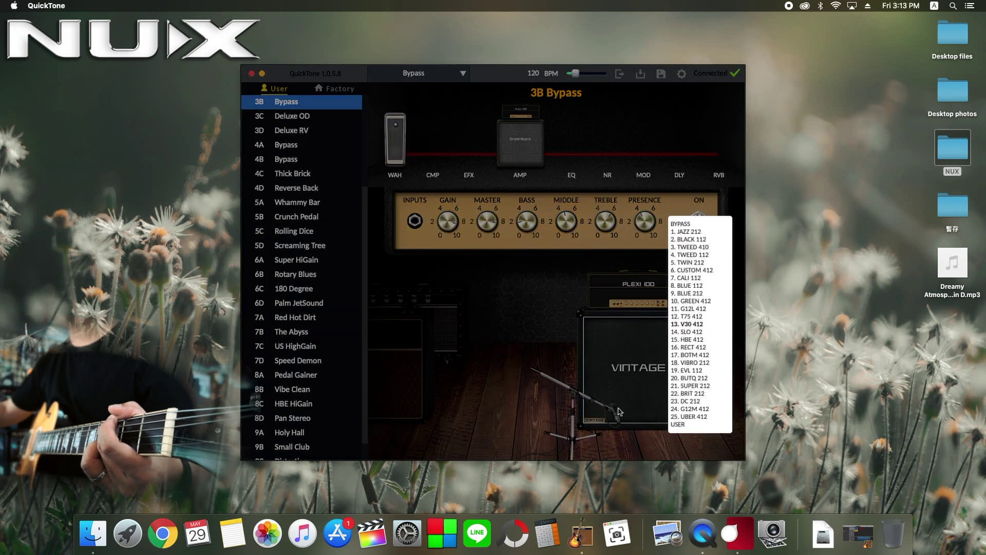
left_click(618, 414)
left_click(617, 415)
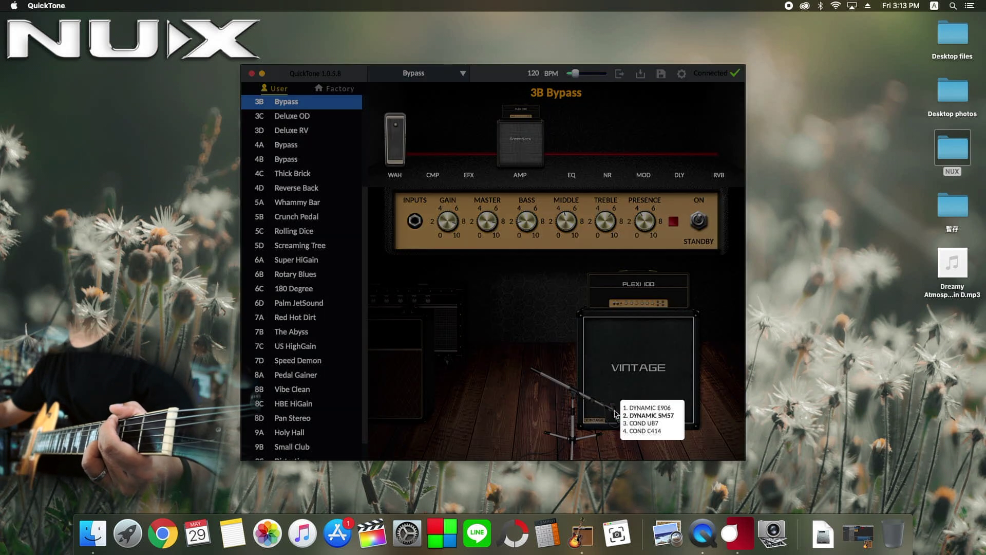
left_click(635, 427)
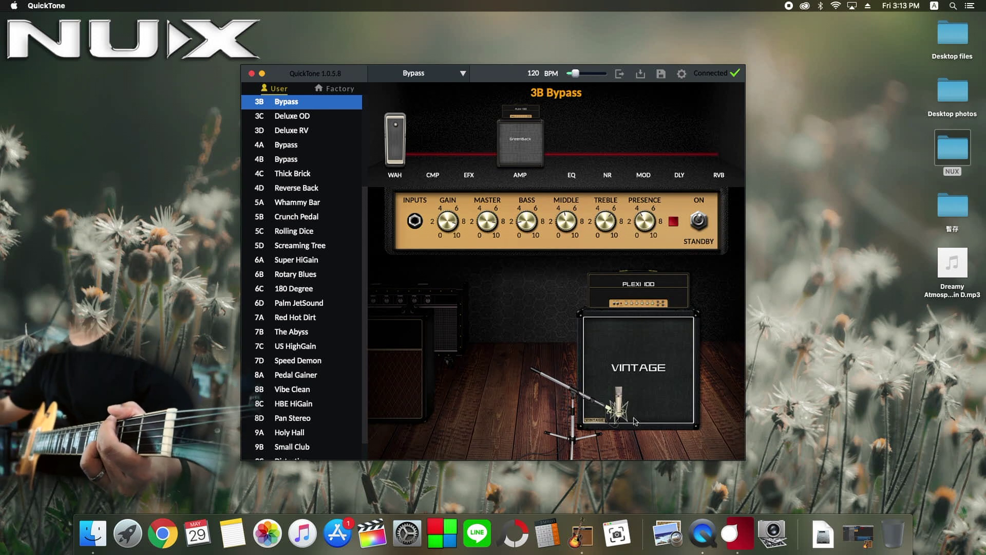
Step: Change the cabinet's microphone to Cond C414 and move it toward the cabinet's left edge
left_click(619, 409)
left_click(644, 427)
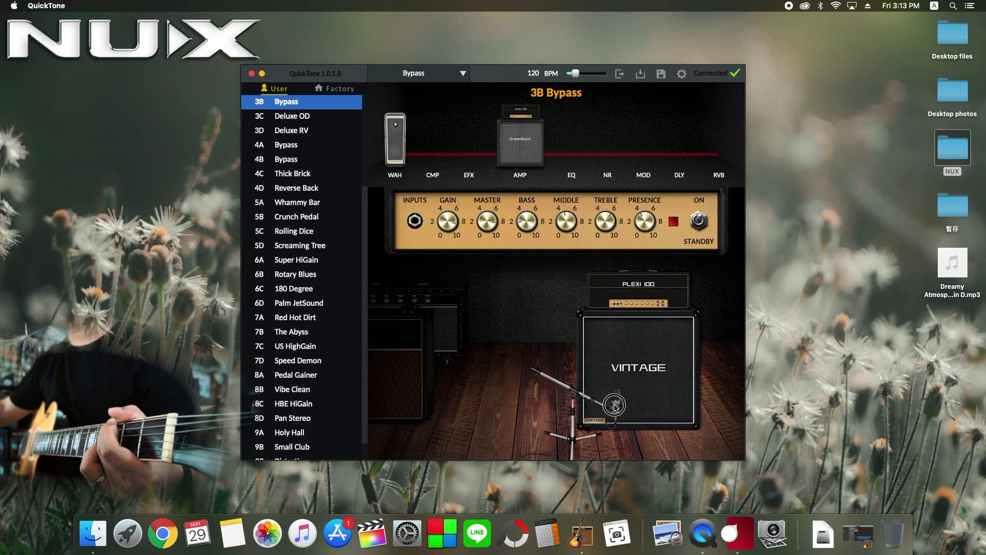
left_click_drag(616, 405, 582, 407)
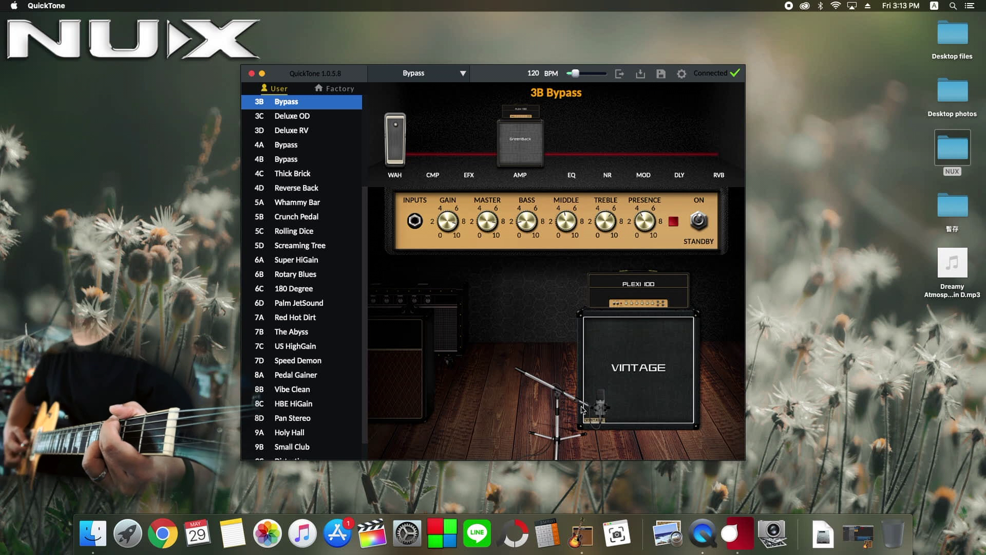
Step: Add the 6-Band EQ after the amplifier and adjust its bands, with 100 raised and 800 slightly cut
left_click(568, 143)
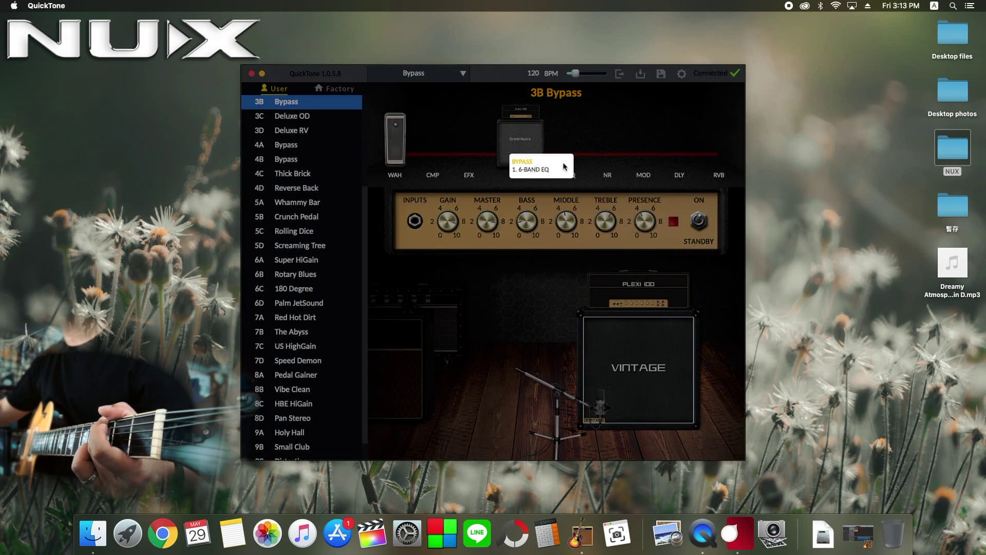
left_click(564, 169)
left_click_drag(518, 252, 599, 255)
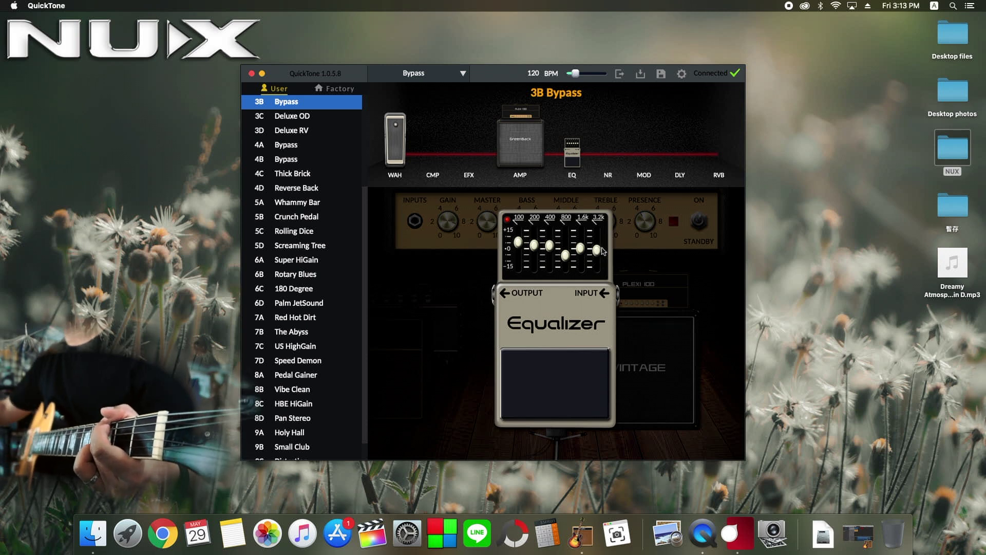
left_click_drag(566, 255, 567, 257)
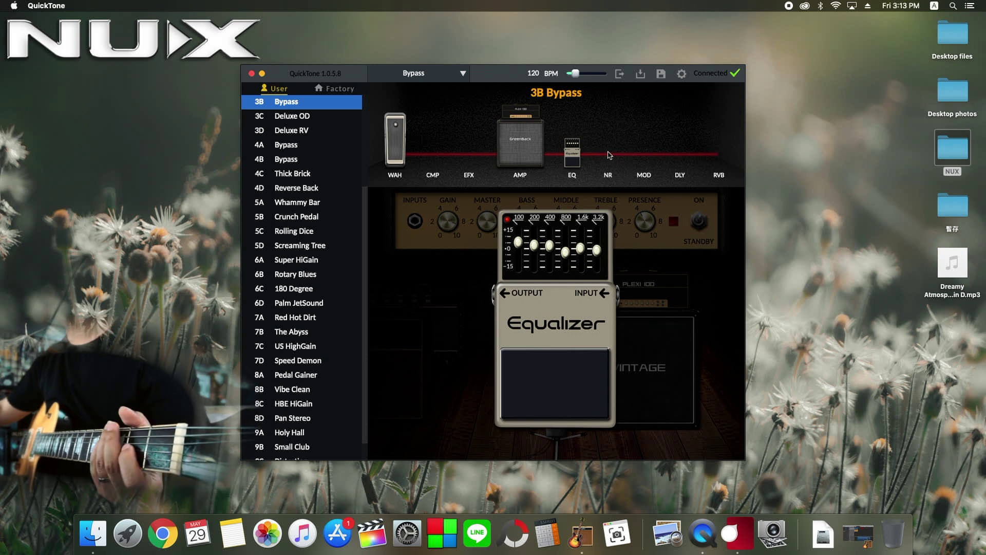
Step: Add the CE-1 chorus in the MOD slot, try it in front of the amplifier, and return it behind the NR slot
left_click(646, 154)
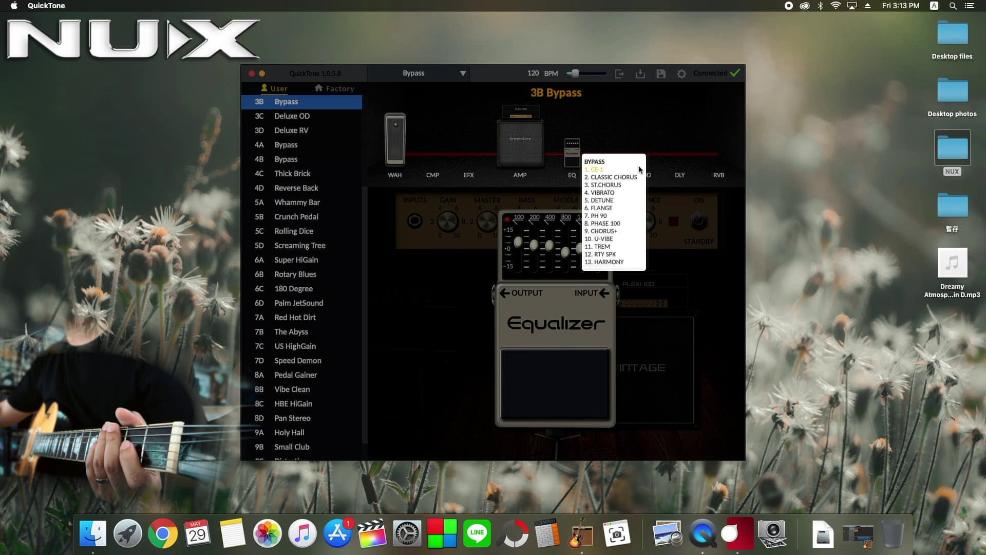
left_click(641, 170)
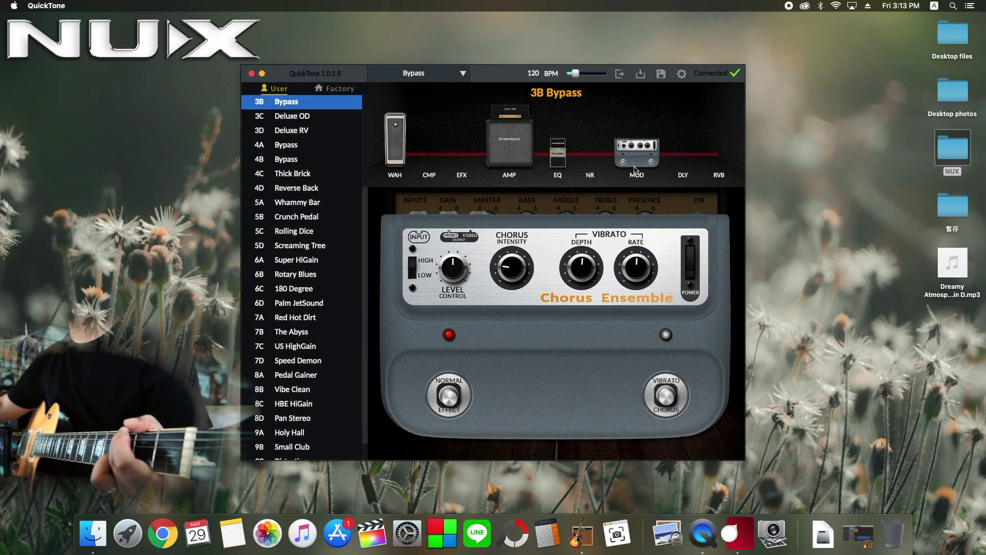
left_click_drag(637, 156, 458, 149)
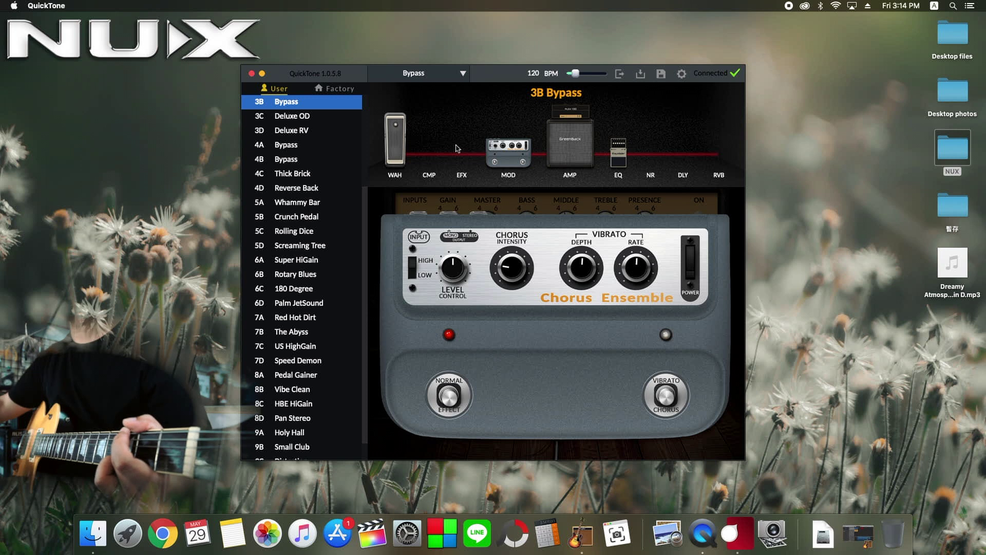
left_click_drag(495, 155, 636, 157)
Step: Change the modulation effect to Classic Chorus, adjust its Rate and Depth, and try it both before and after the amplifier
left_click(636, 158)
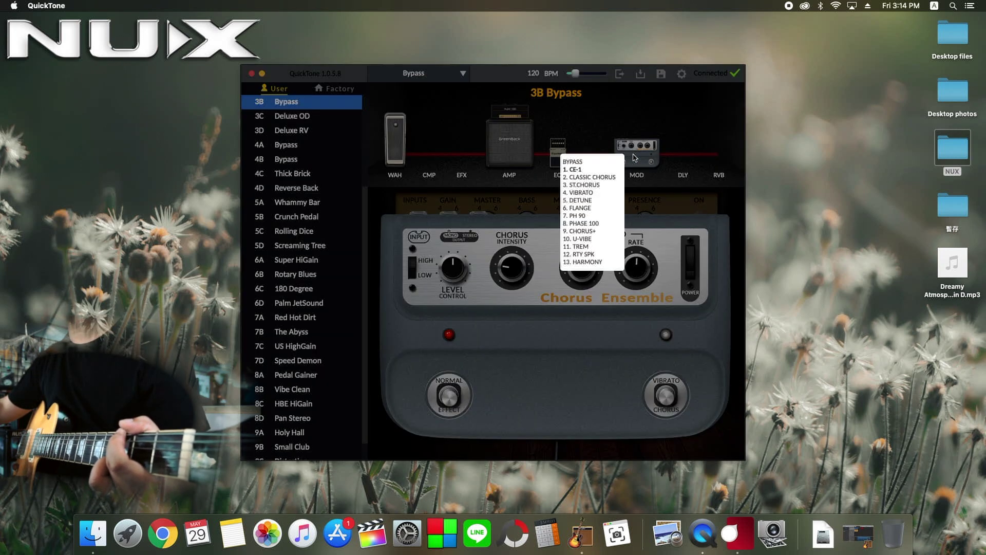
left_click(616, 177)
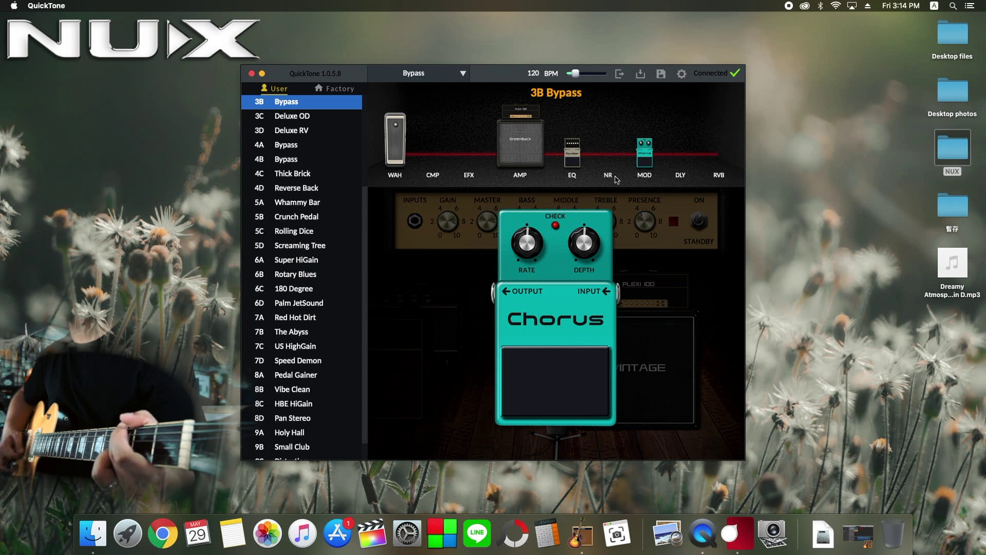
left_click_drag(527, 245, 592, 247)
left_click_drag(637, 163, 477, 148)
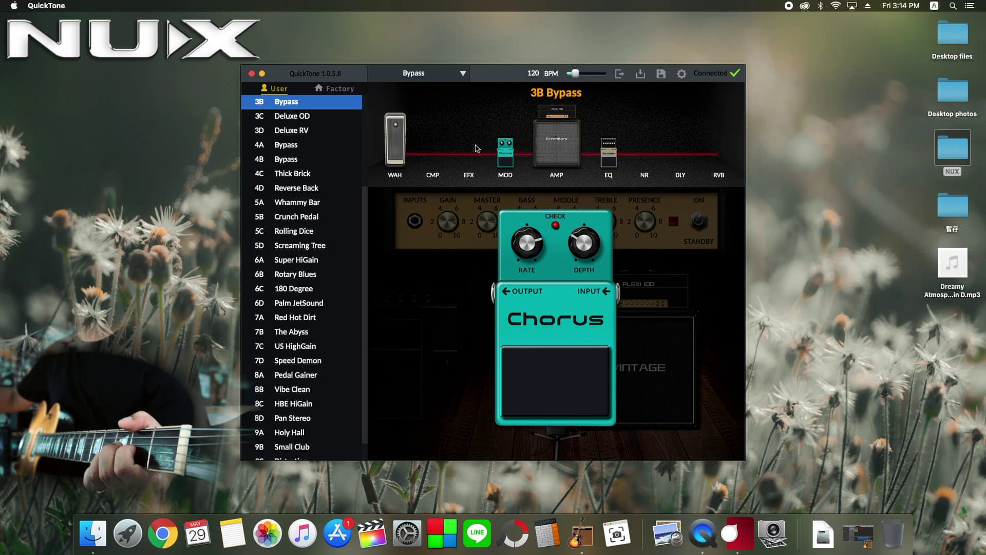
left_click_drag(506, 152, 645, 156)
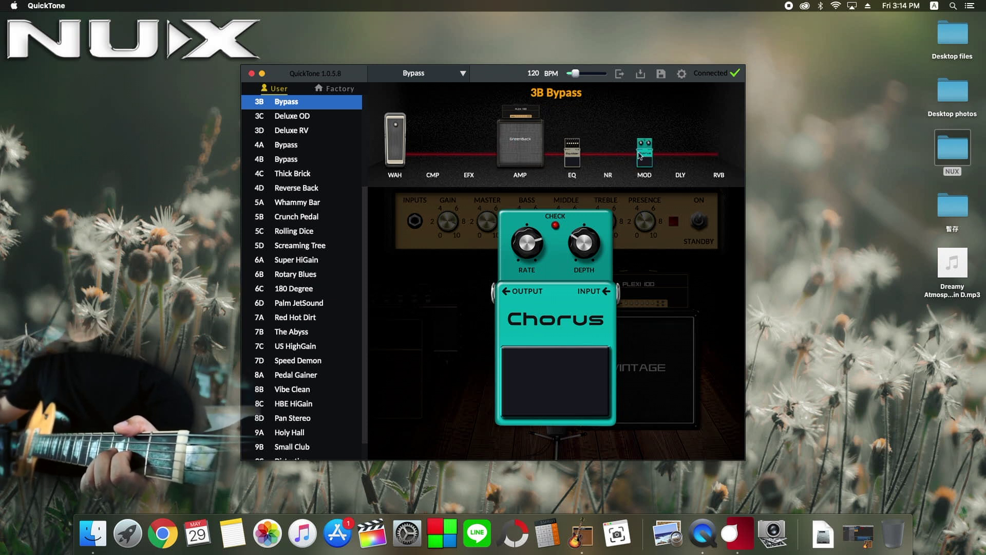
Step: Change the modulation effect to ST.Chorus, and replace that with Vibrato
left_click(644, 149)
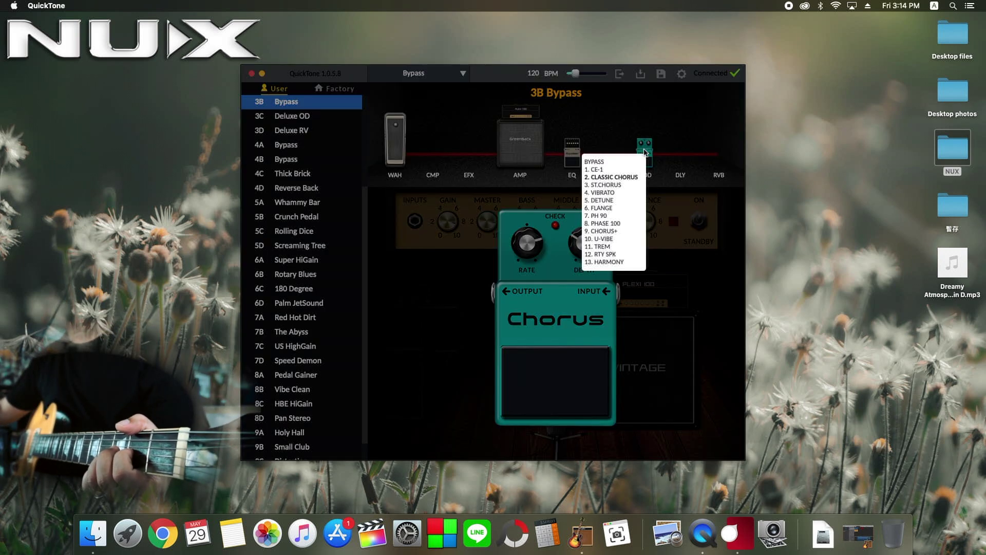
left_click(630, 185)
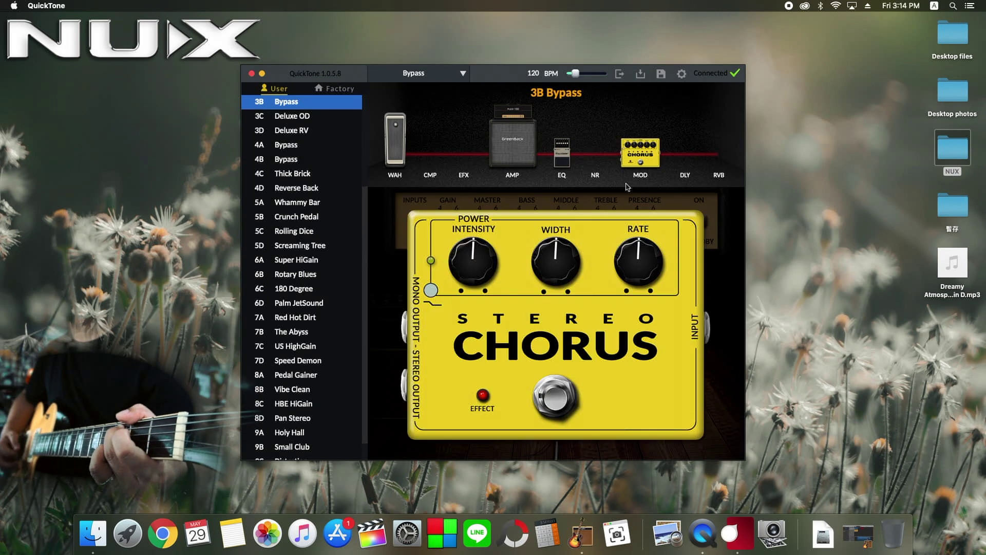
left_click(651, 144)
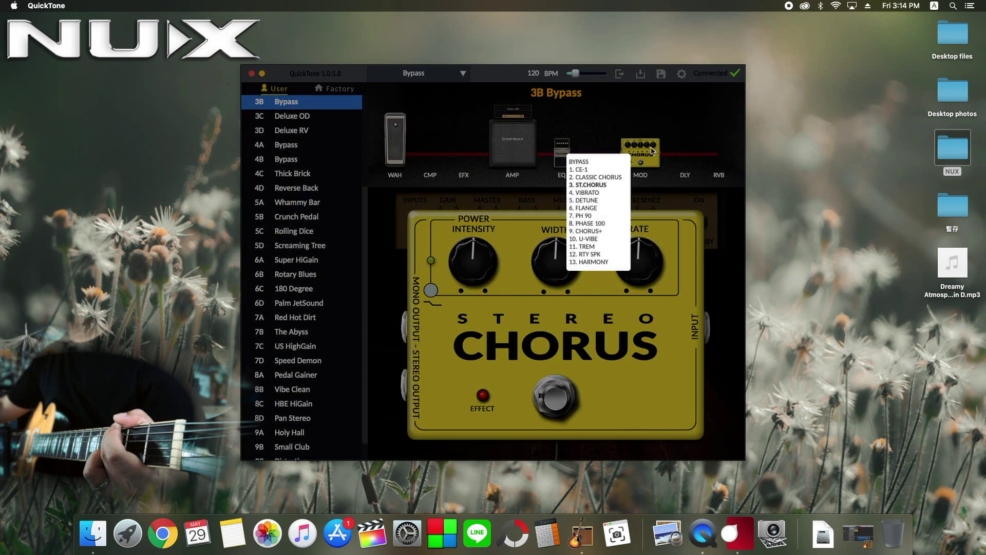
left_click(619, 192)
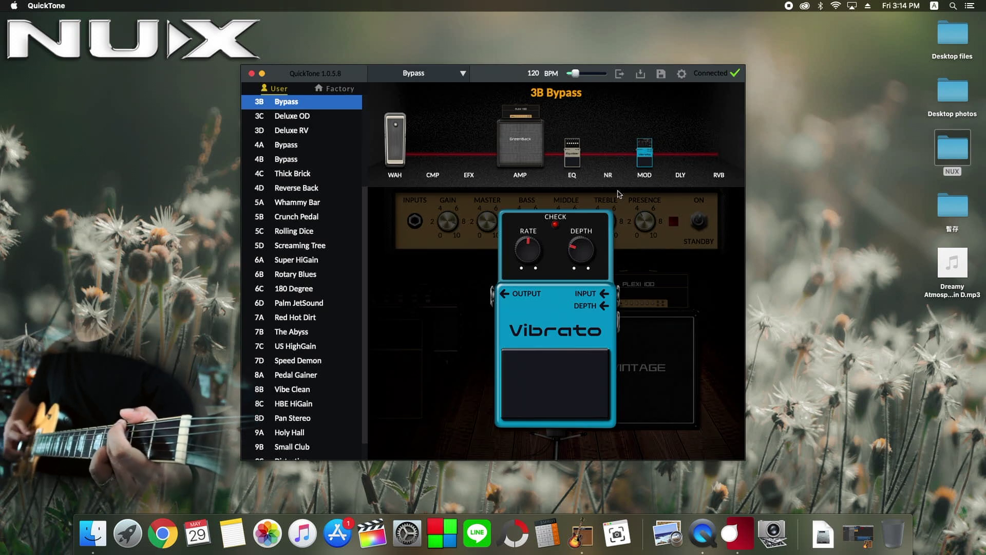
Step: Turn up the Vibrato's Depth while trying it in front of the amplifier, and return it behind the NR slot
left_click_drag(643, 156, 486, 166)
left_click_drag(576, 246, 585, 263)
left_click_drag(508, 160, 643, 156)
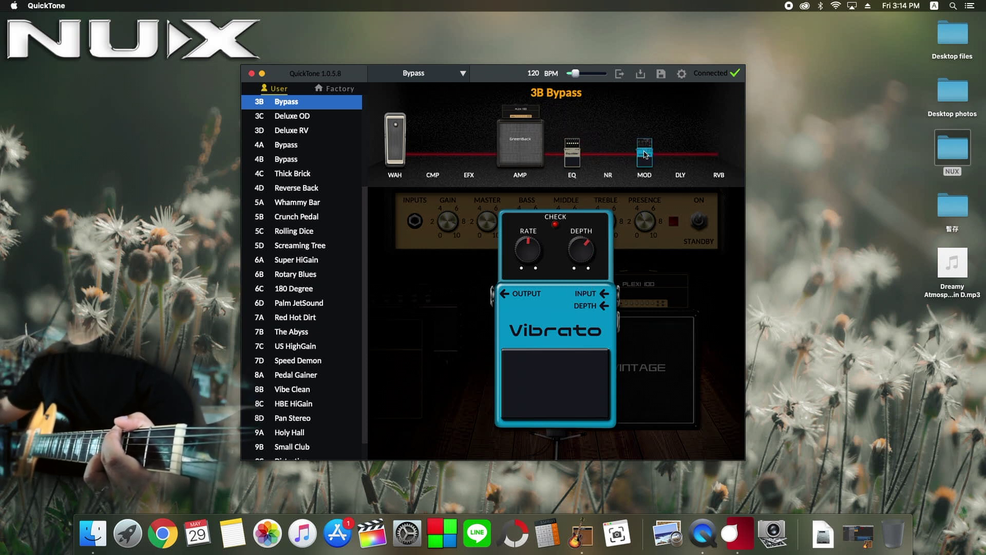
Step: Change the modulation effect to Detune
left_click(644, 154)
left_click(621, 200)
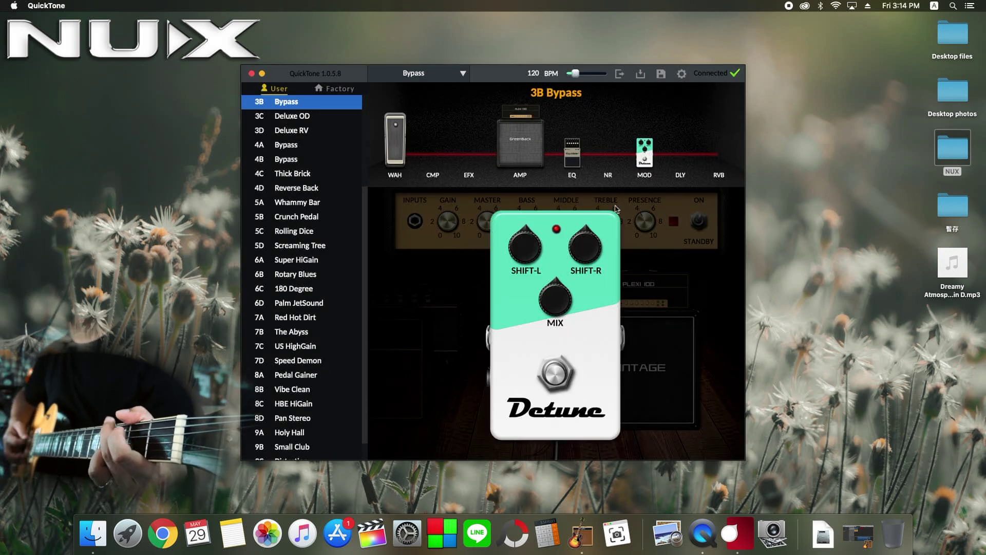
Step: Change the modulation effect to Flange, and replace that with PH 90
left_click(646, 157)
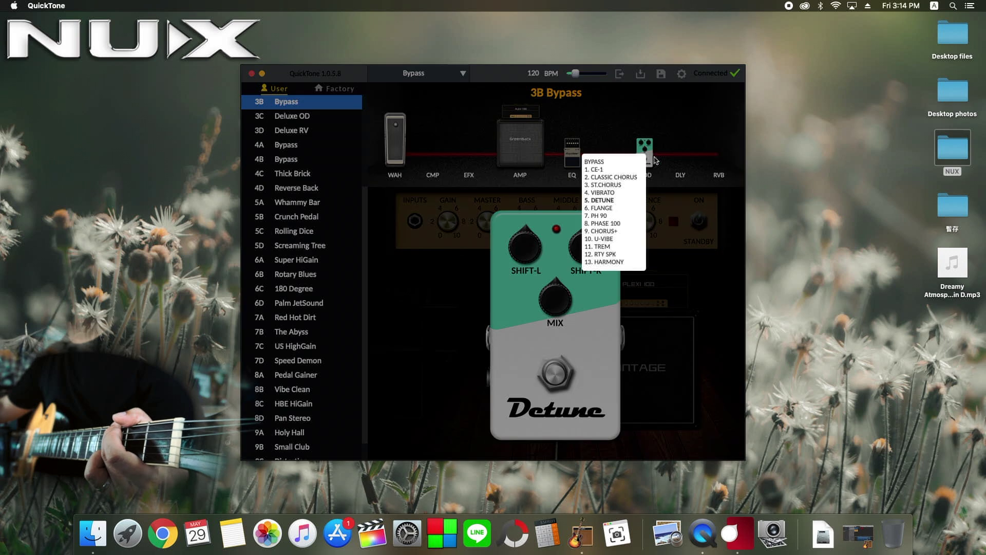
left_click(625, 208)
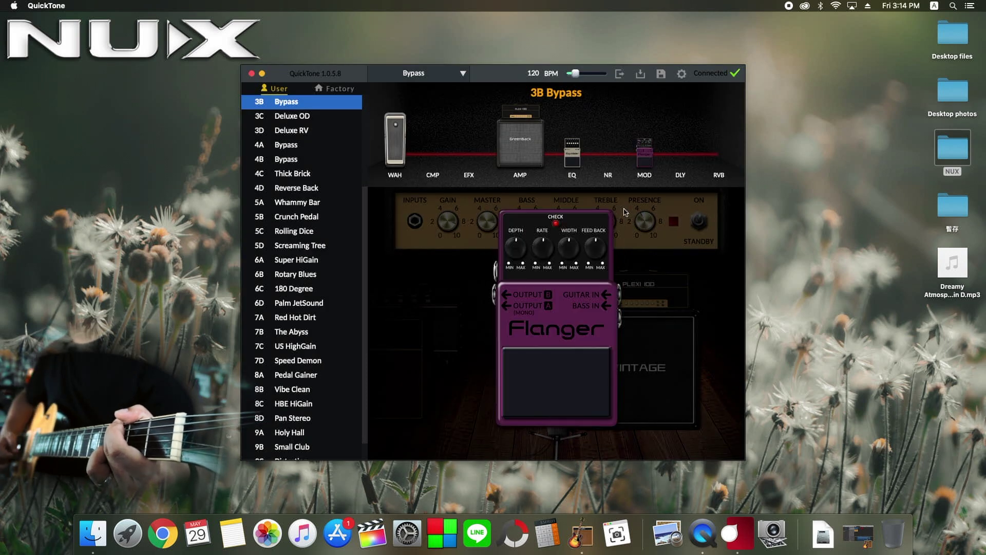
left_click(646, 158)
left_click(618, 216)
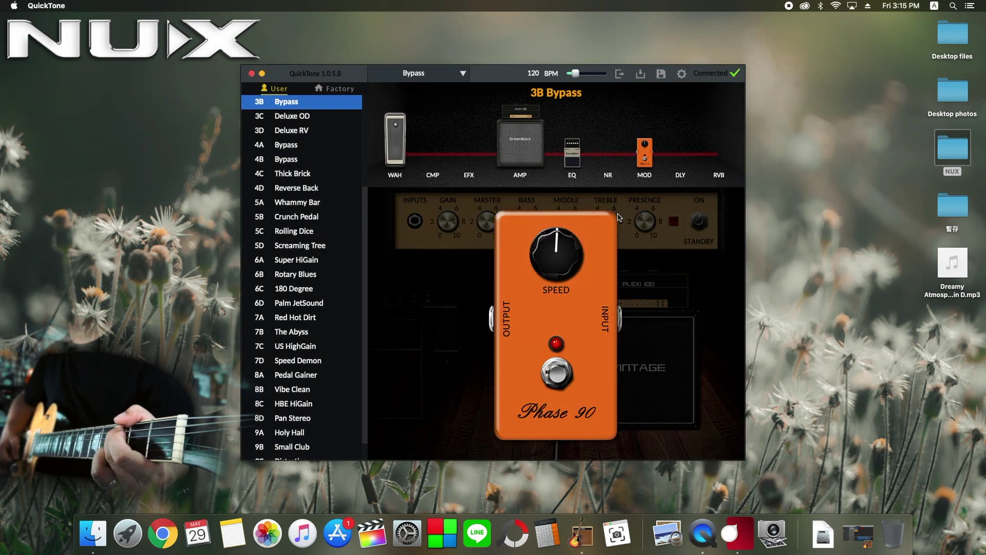
Step: Try Phase 100 as the modulation effect, followed by Chorus+
left_click(647, 148)
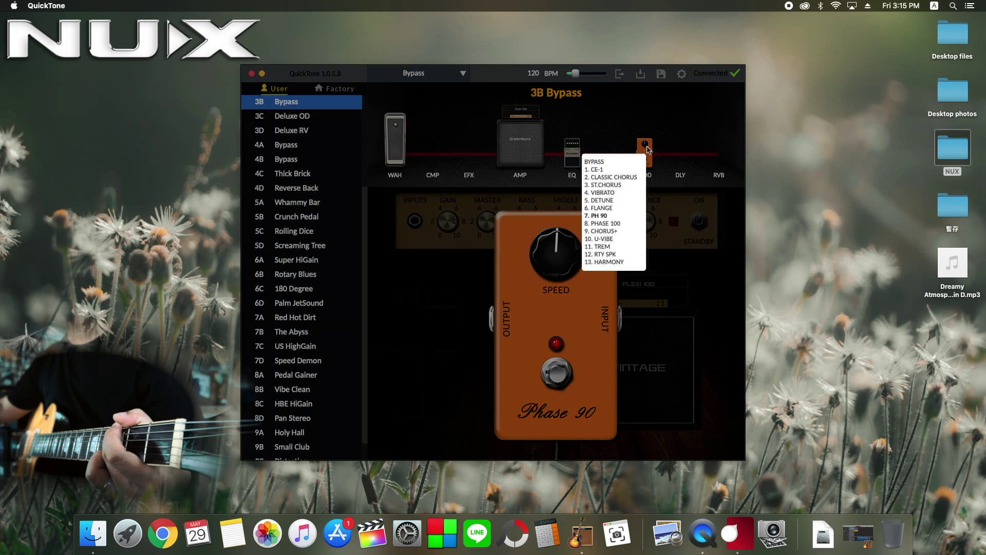
left_click(623, 223)
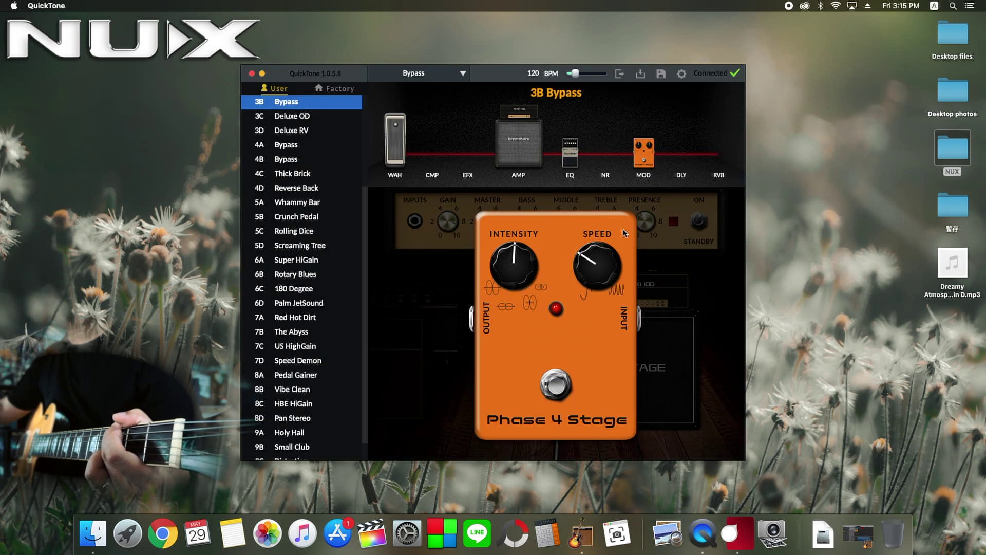
left_click(644, 164)
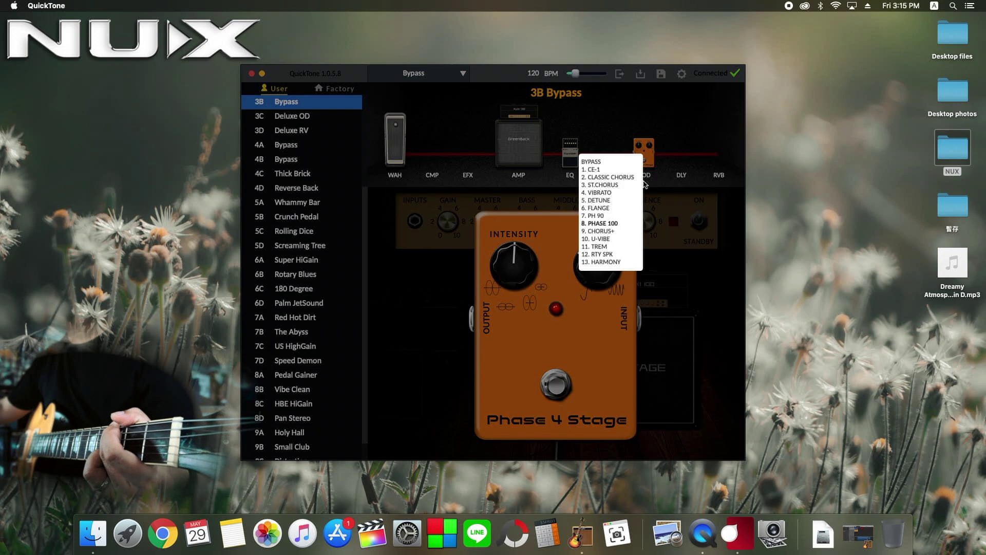
left_click(625, 232)
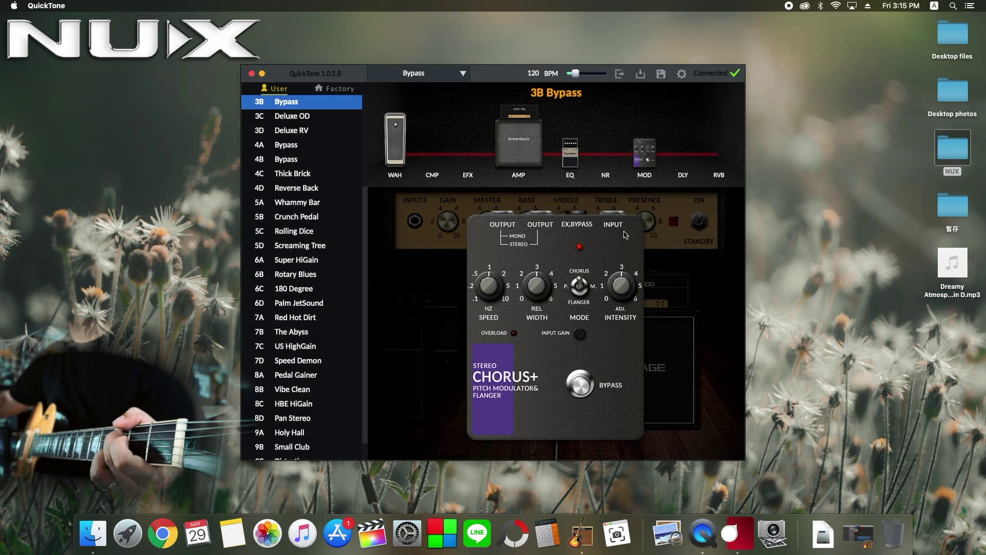
Step: Change the modulation effect to U-Vibe and move it in front of the amplifier
left_click(645, 154)
left_click(621, 238)
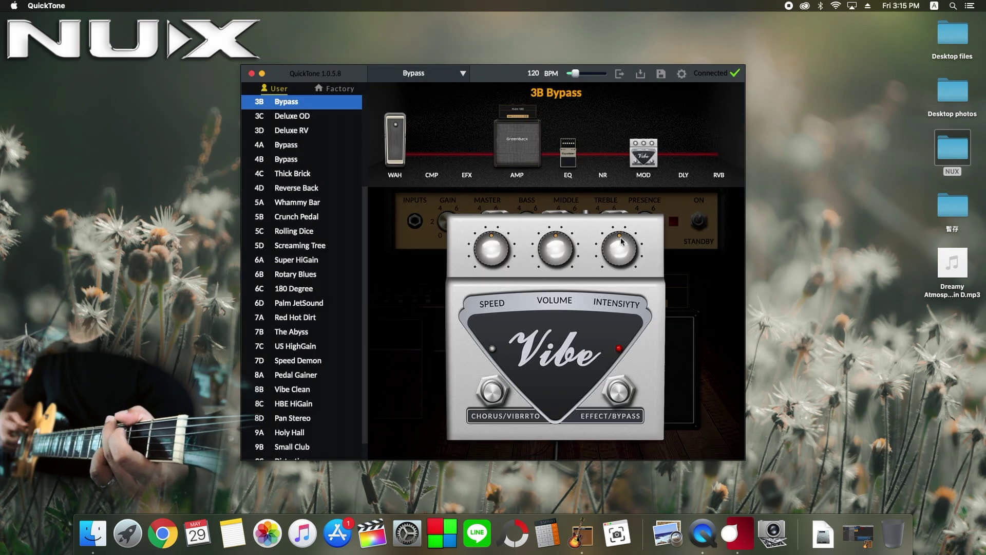
left_click_drag(645, 153, 507, 153)
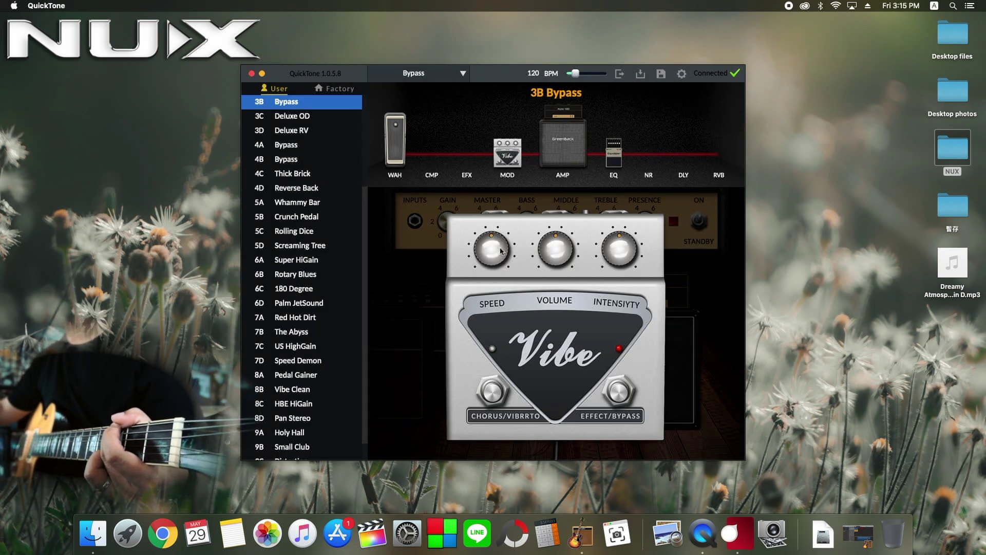
Step: Raise the Vibe pedal's Intensity and Speed, lower its Volume slightly, and toggle its Chorus/Vibrato footswitch
left_click_drag(620, 247, 620, 270)
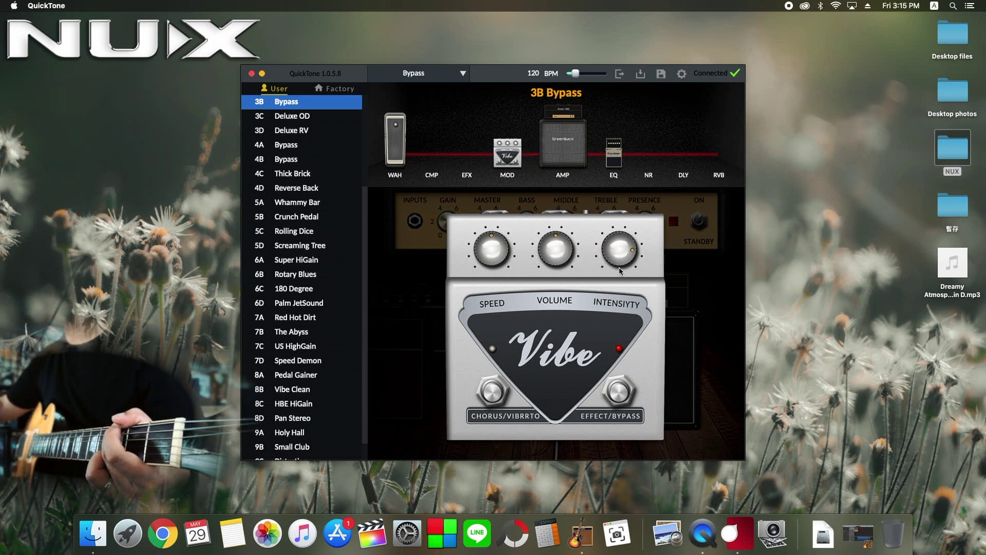
left_click_drag(513, 245, 561, 250)
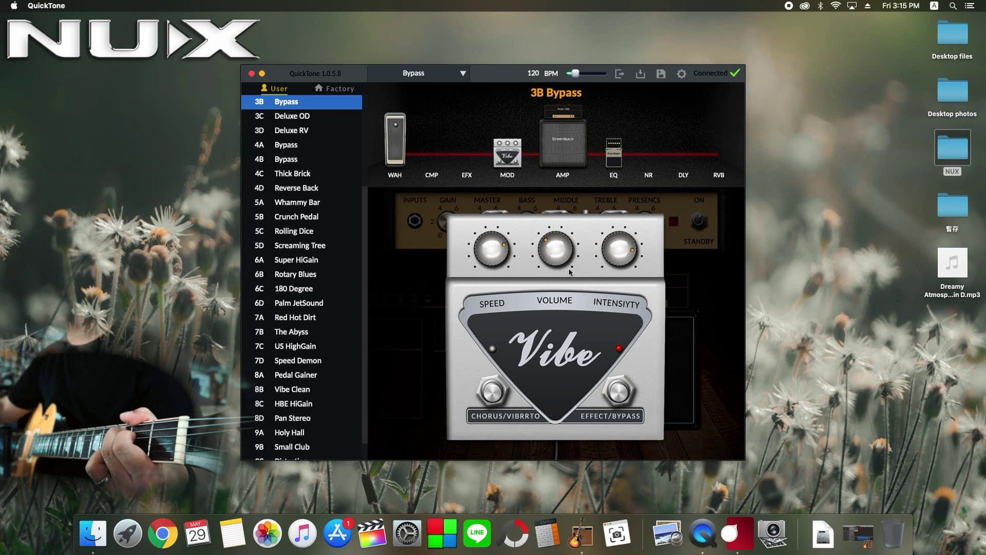
left_click(492, 392)
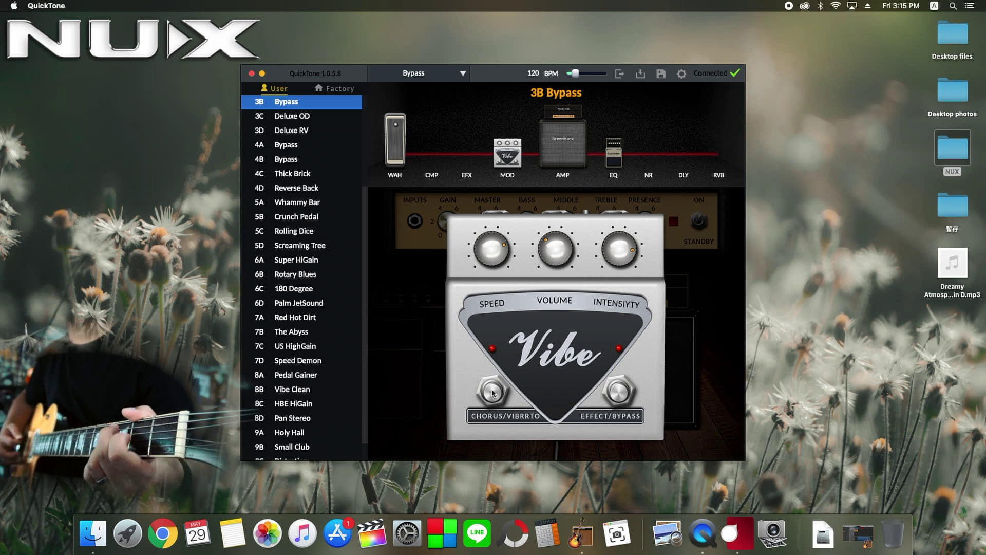
left_click_drag(628, 238, 629, 244)
Step: Return the modulation slot behind NR and change its effect to Trem
left_click_drag(503, 156, 642, 152)
left_click(642, 152)
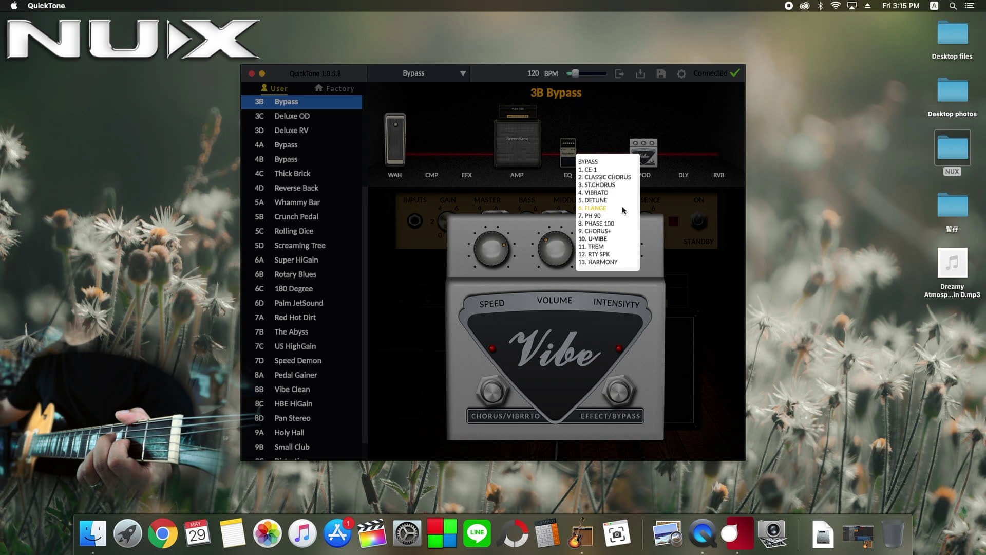
left_click(592, 247)
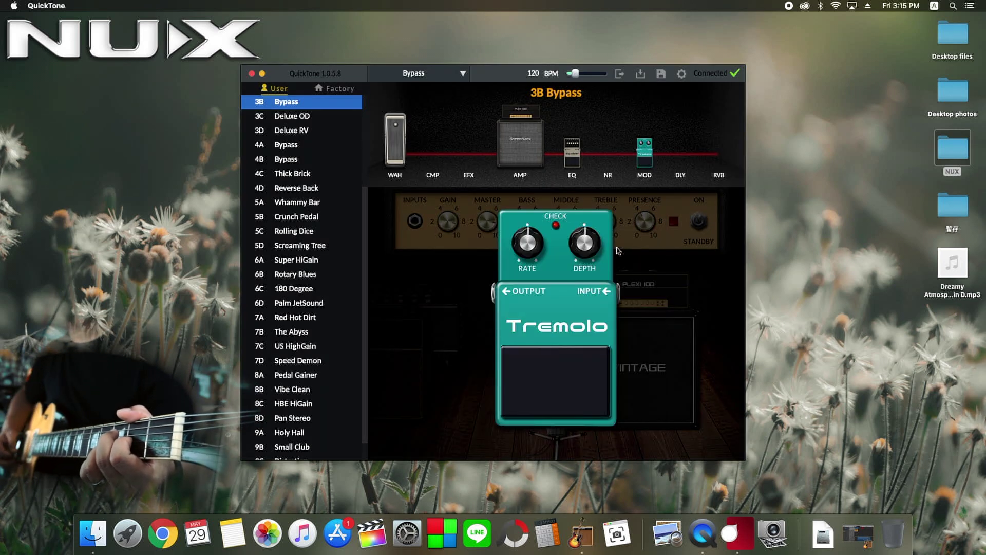
mouse_move(645, 153)
left_mouse_down()
mouse_move(510, 136)
mouse_move(524, 149)
mouse_move(660, 154)
left_mouse_up()
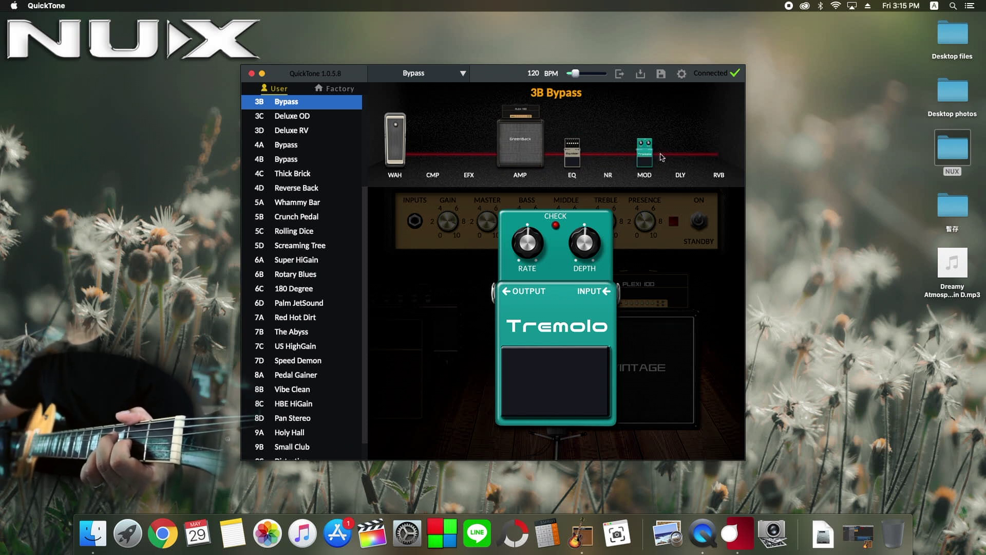
Step: Change the modulation effect to RTY SPK and turn down its Balance and Speed
left_click(644, 154)
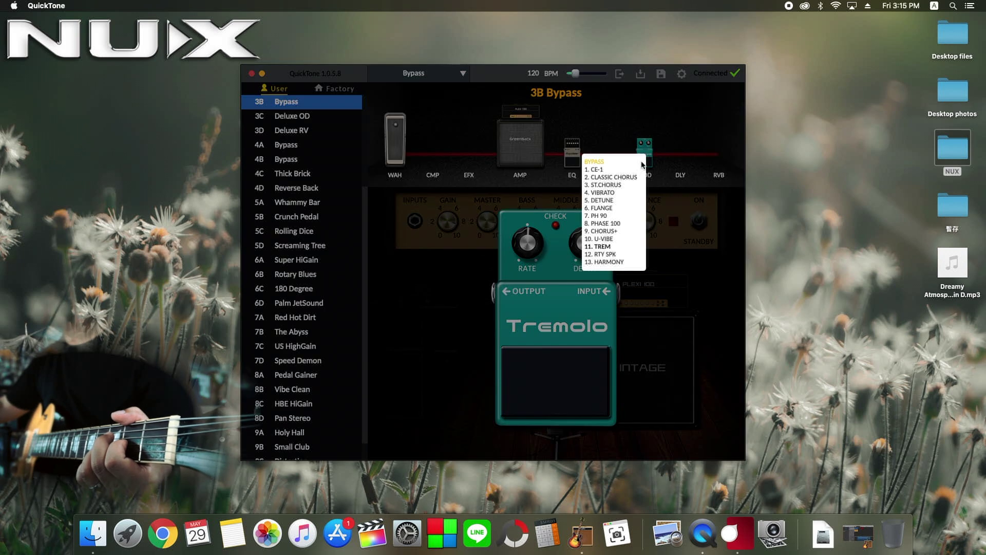
left_click(627, 255)
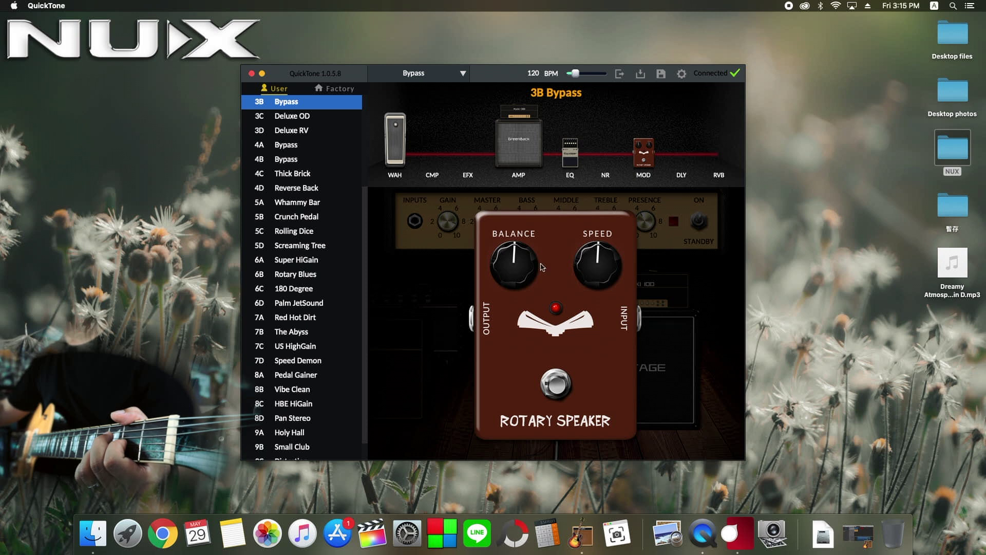
mouse_move(520, 271)
left_mouse_down()
mouse_move(514, 285)
mouse_move(525, 280)
left_mouse_up()
left_click_drag(600, 282, 611, 270)
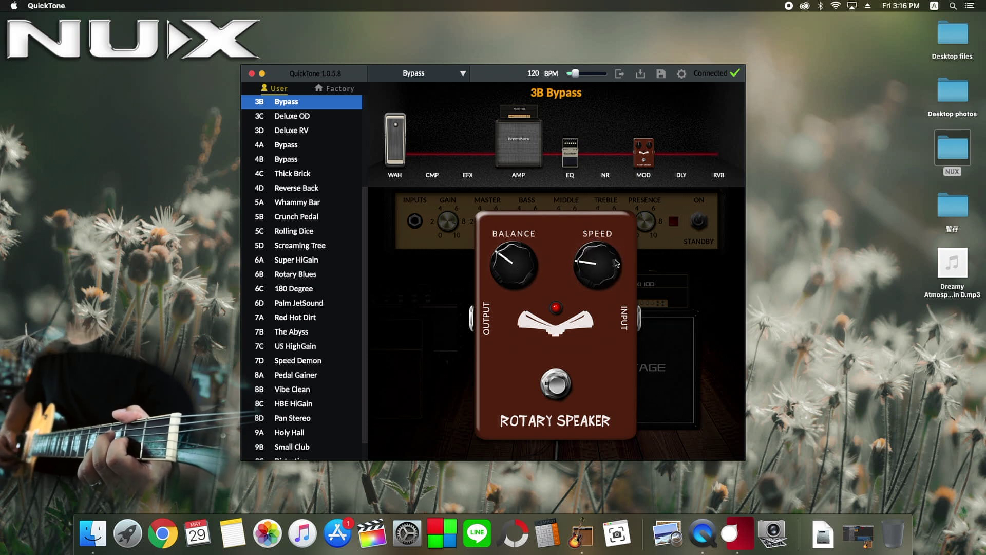
Step: Move the Rotary Speaker in front of the amplifier and turn up its Balance and Speed
left_click_drag(642, 153, 473, 146)
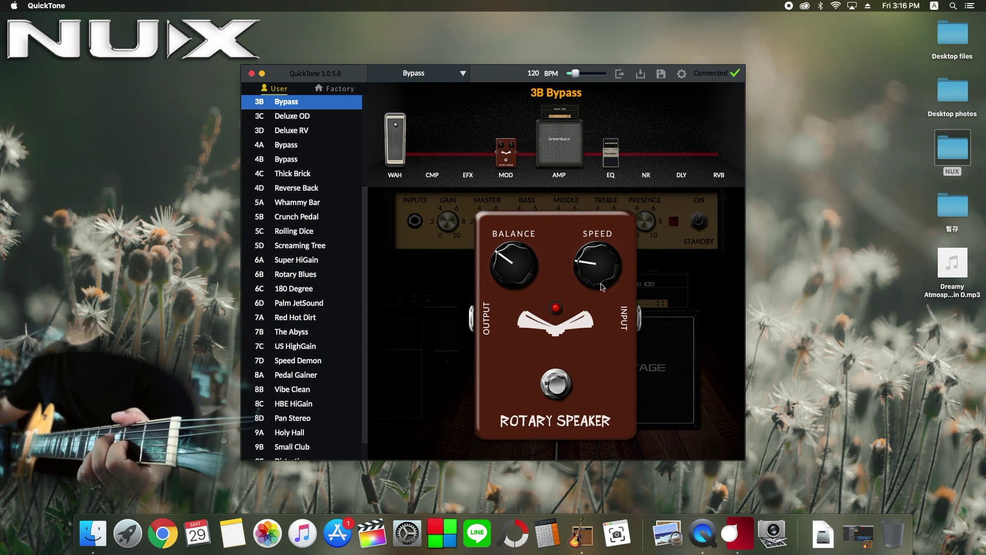
left_click_drag(524, 279, 516, 280)
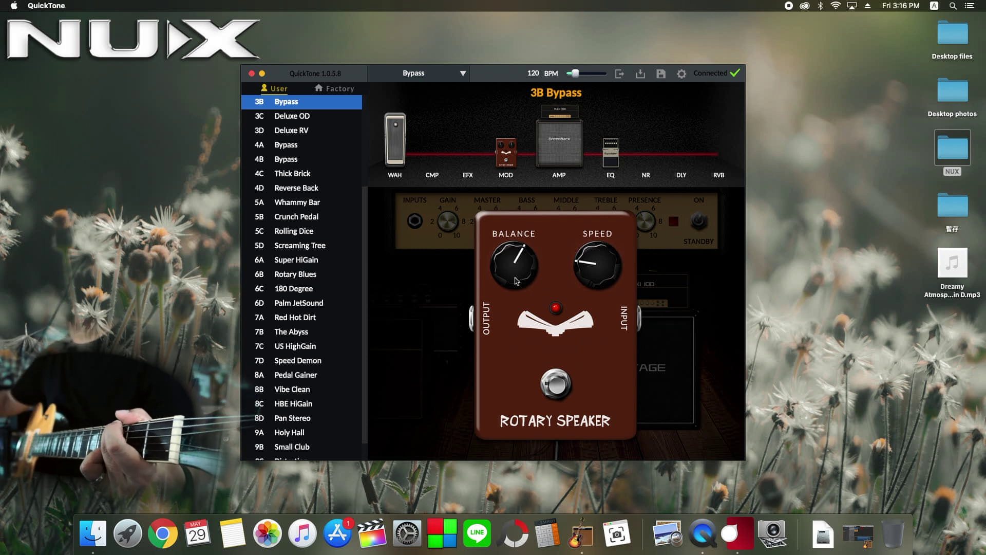
left_click_drag(598, 280, 593, 291)
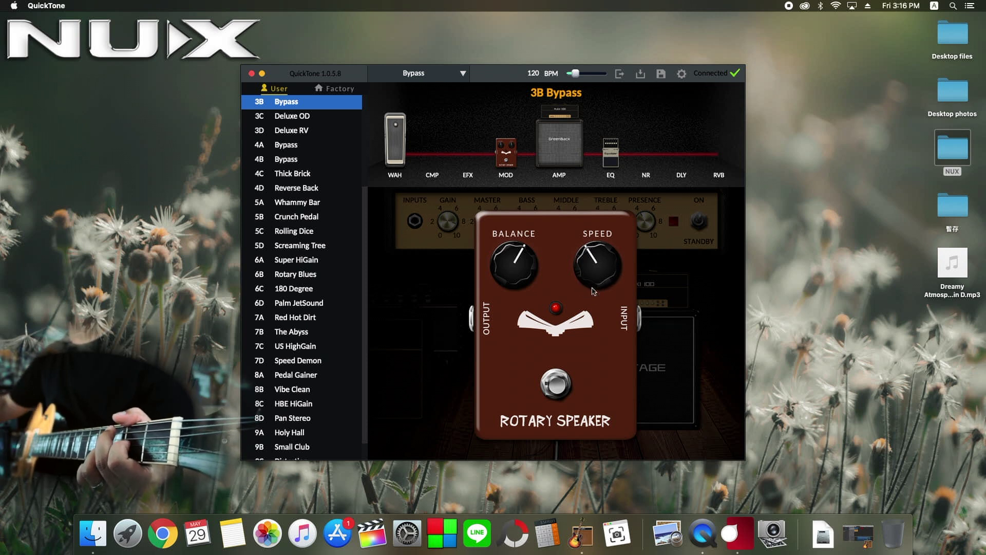
Step: Return the modulation slot behind NR, change its effect to Harmony, and toggle the Harmonist pedal's footswitch off and on
left_click_drag(506, 149, 643, 154)
left_click(636, 166)
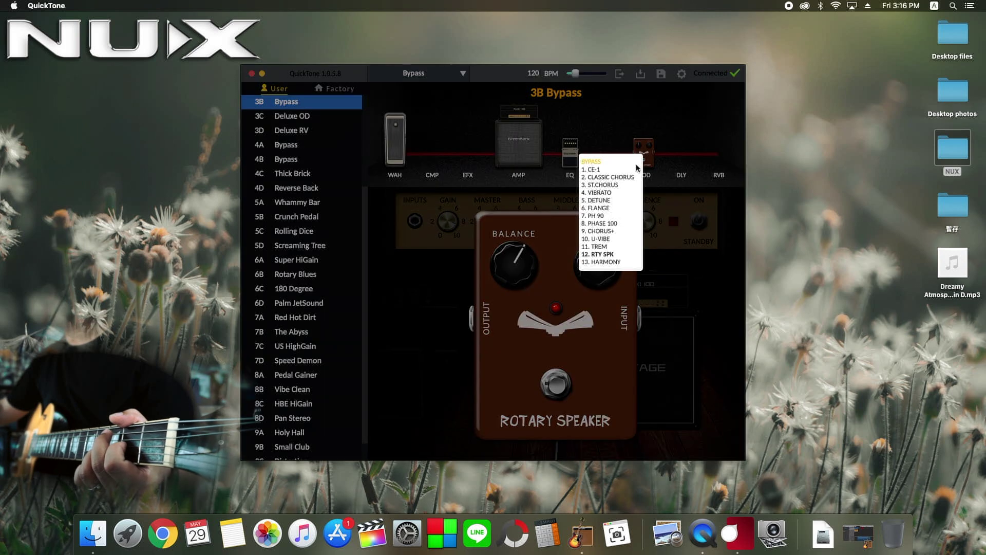
left_click(606, 262)
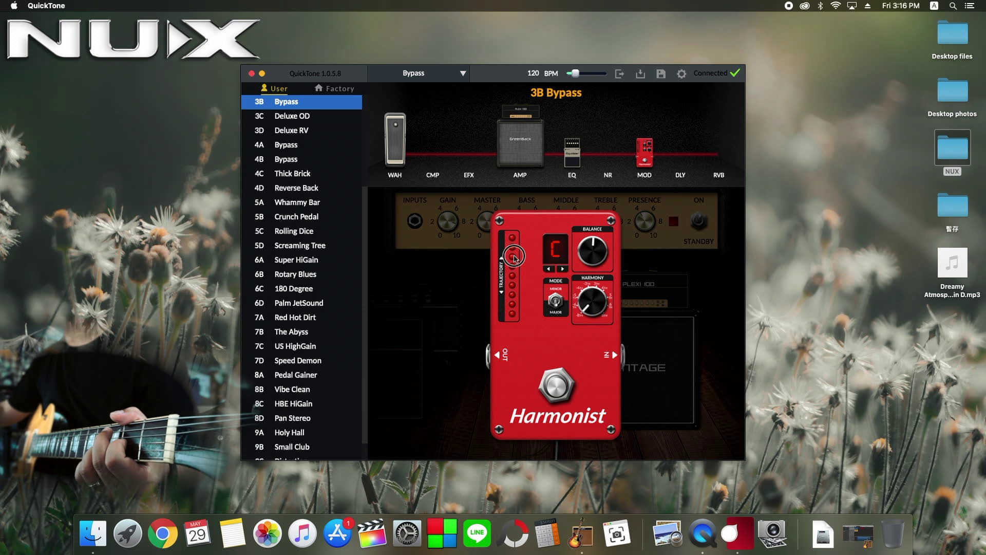
left_click(563, 390)
left_click(562, 388)
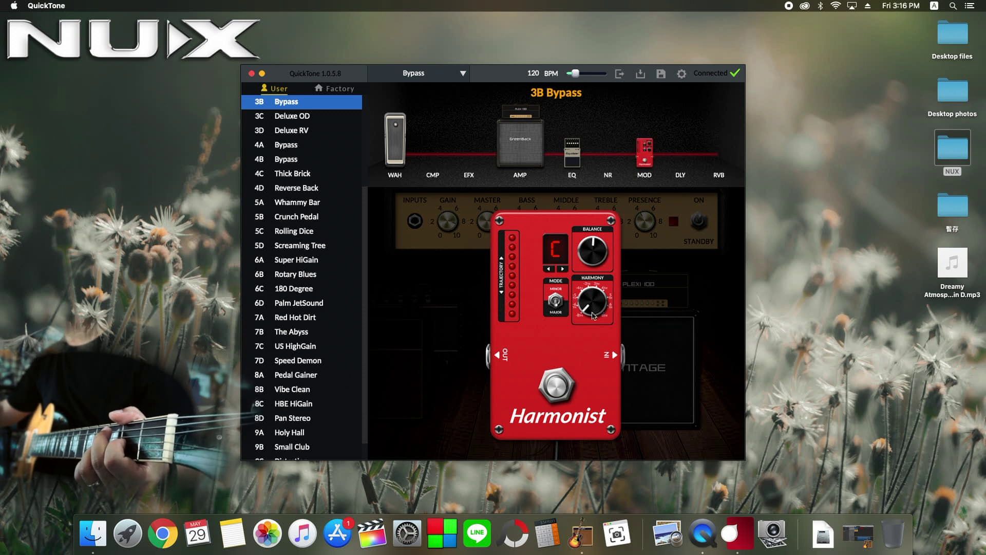
Step: Set the modulation slot to Bypass and load Analog Delay in the DLY slot
left_click(646, 155)
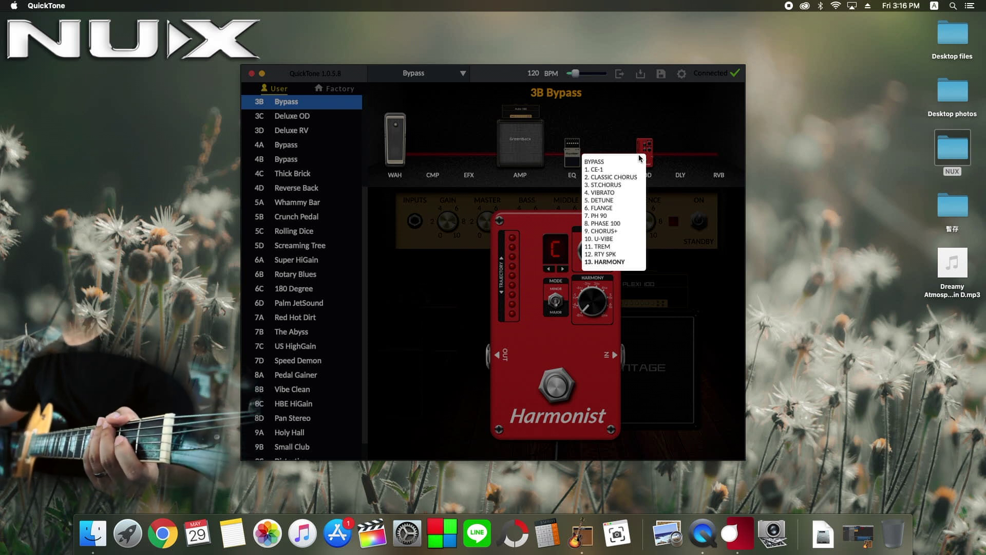
left_click(595, 161)
left_click(671, 152)
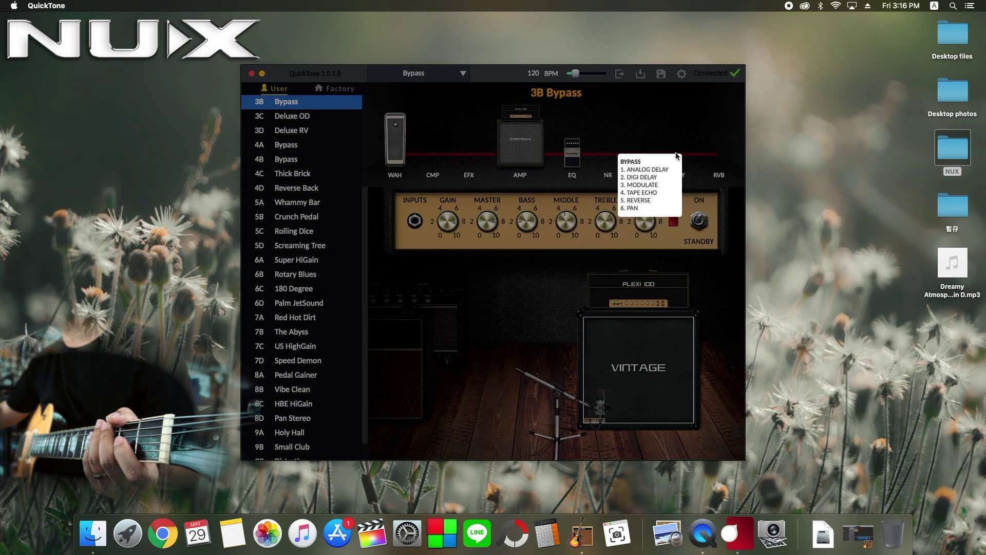
left_click(663, 171)
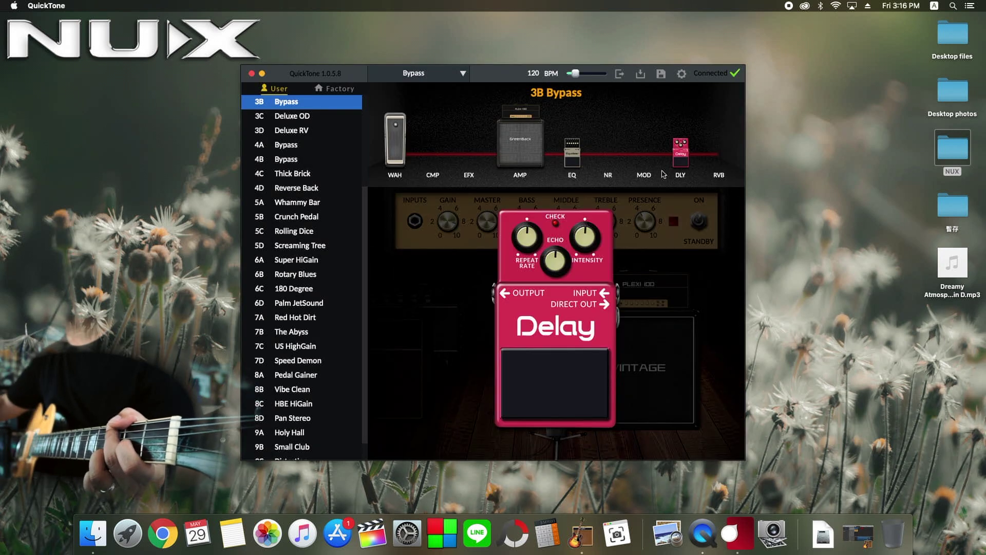
Step: Change the delay effect to Digi Delay, and replace that with Modulate
left_click(682, 155)
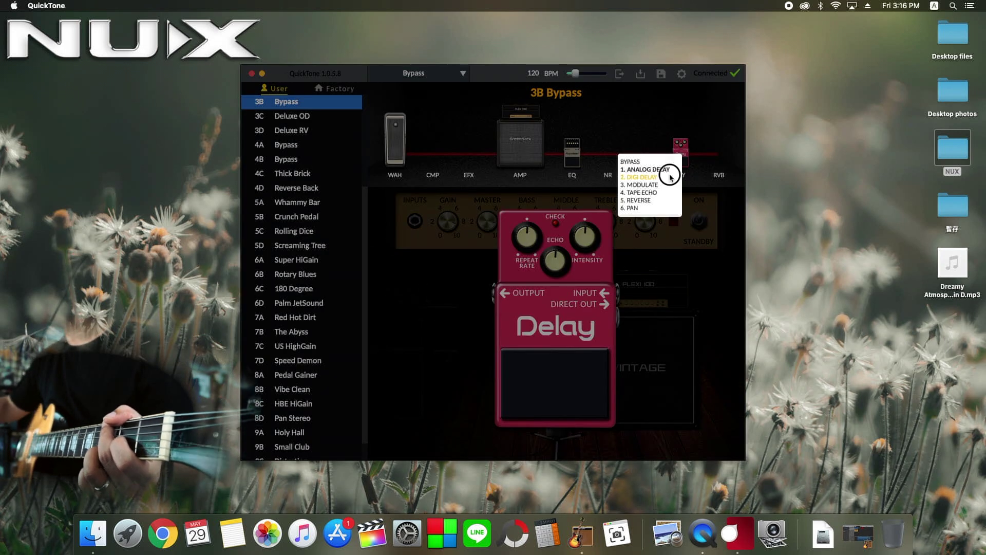
left_click(670, 178)
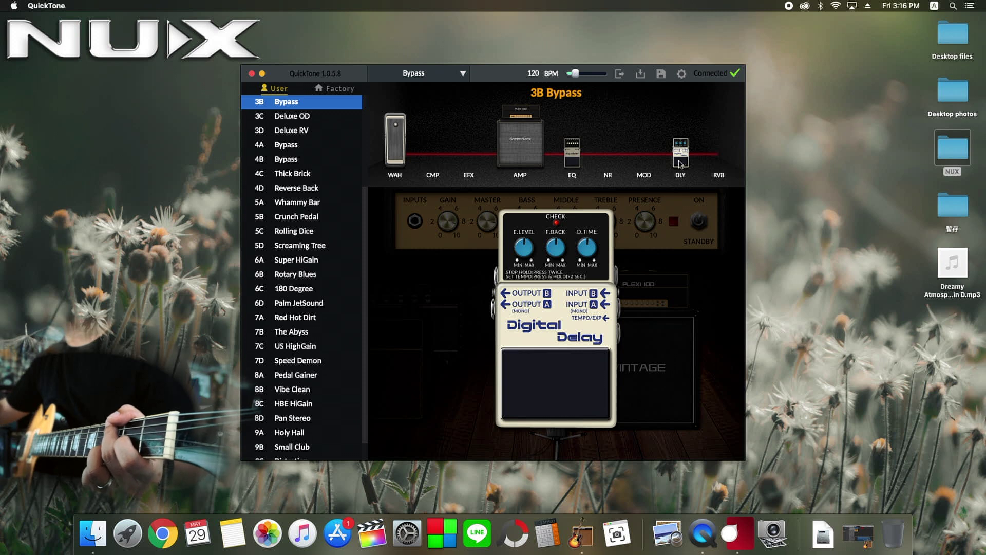
left_click(681, 152)
left_click(671, 184)
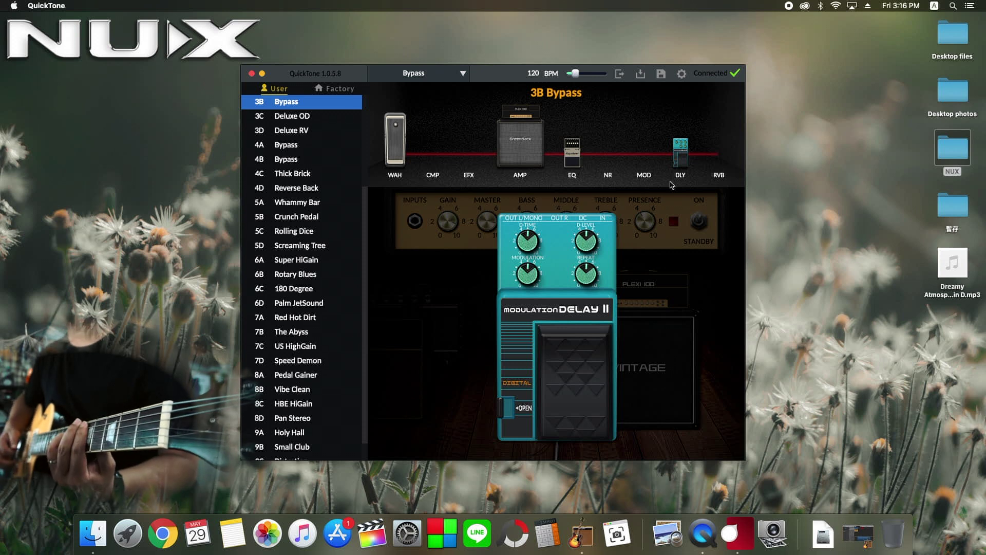
Step: Change the delay effect to Tape Echo and switch the pedal off and back on to compare
left_click(680, 151)
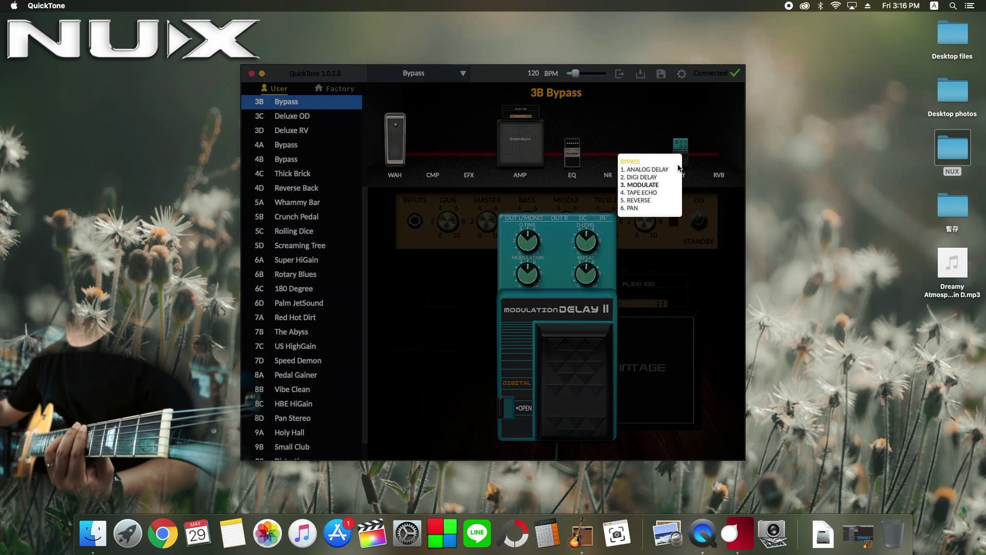
left_click(658, 194)
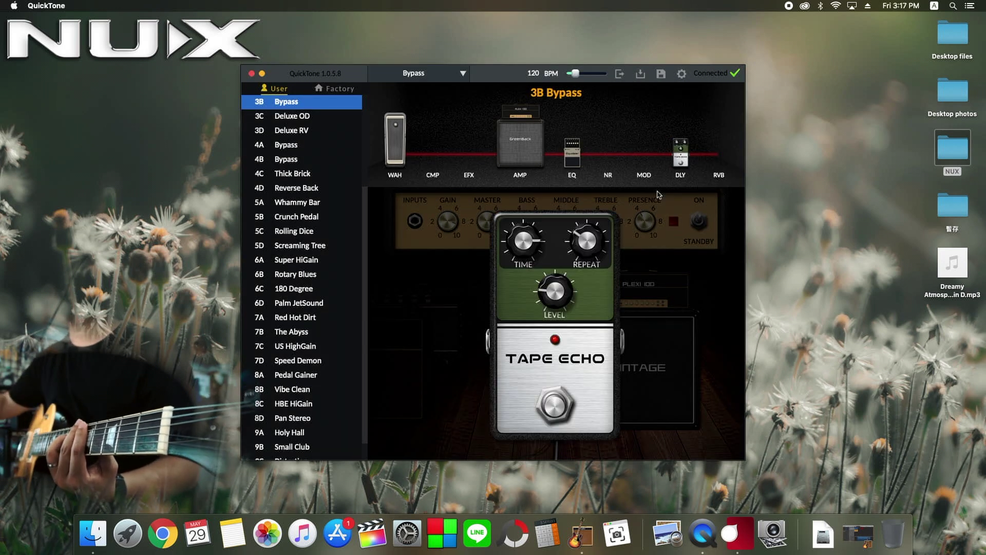
left_click(568, 409)
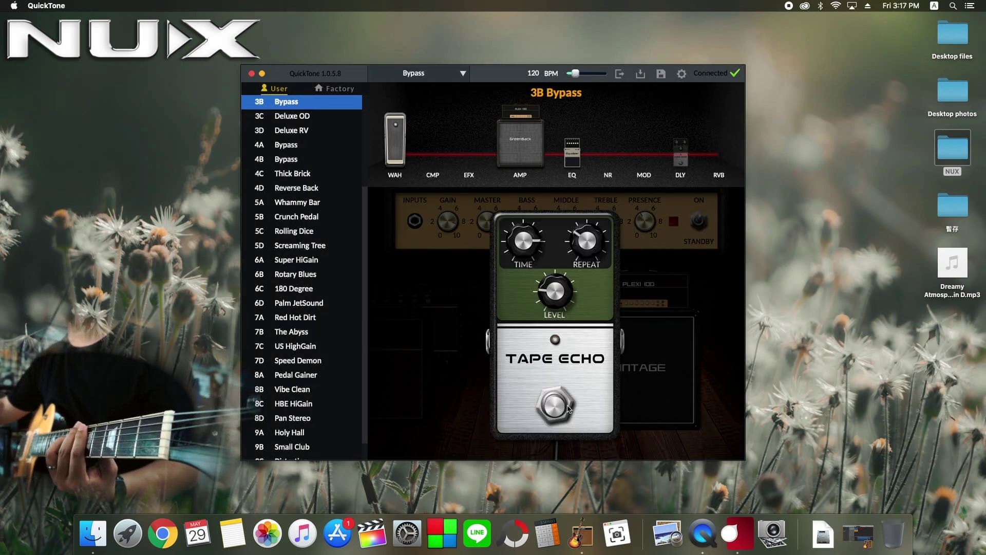
left_click(569, 409)
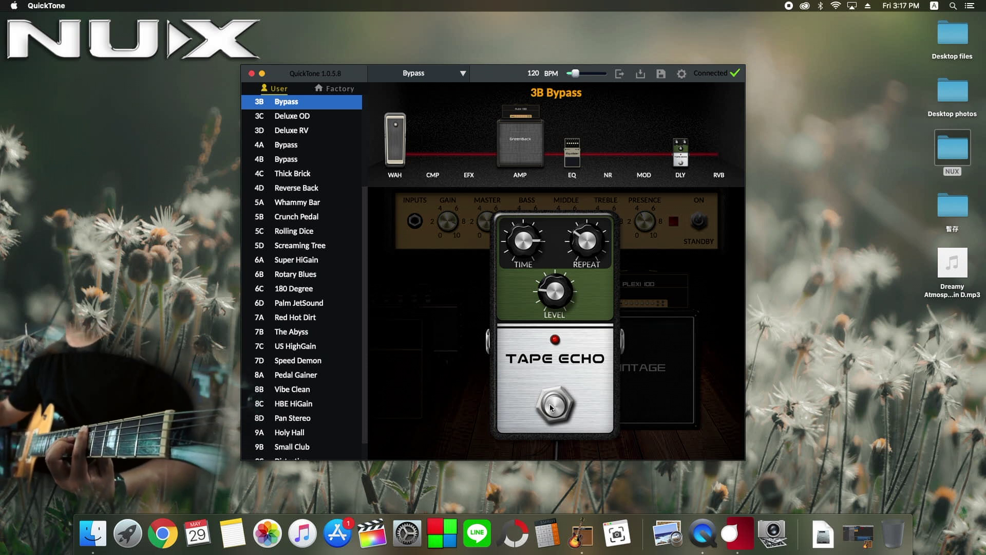
Step: Change the delay effect to Reverse and lower the pedal's Mix knob
left_click(680, 155)
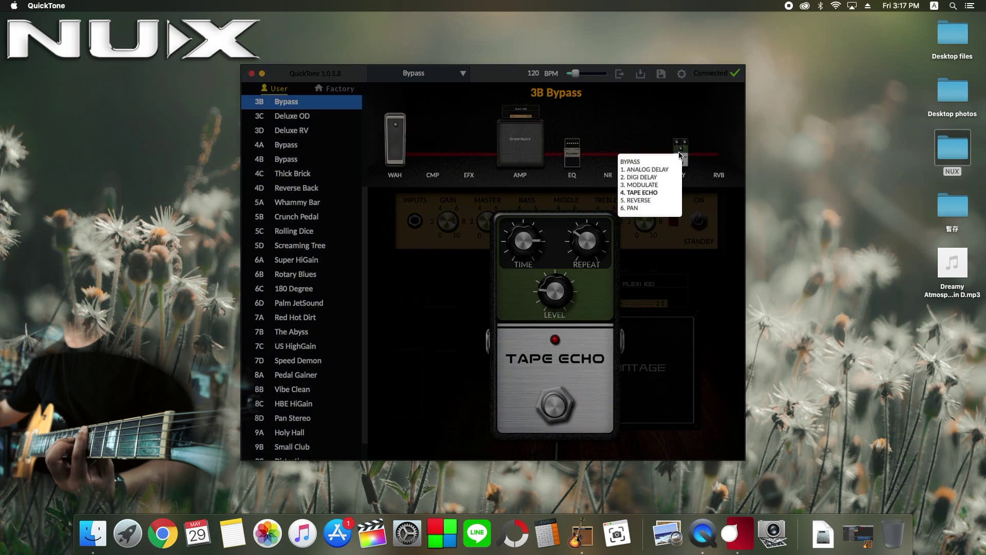
left_click(662, 202)
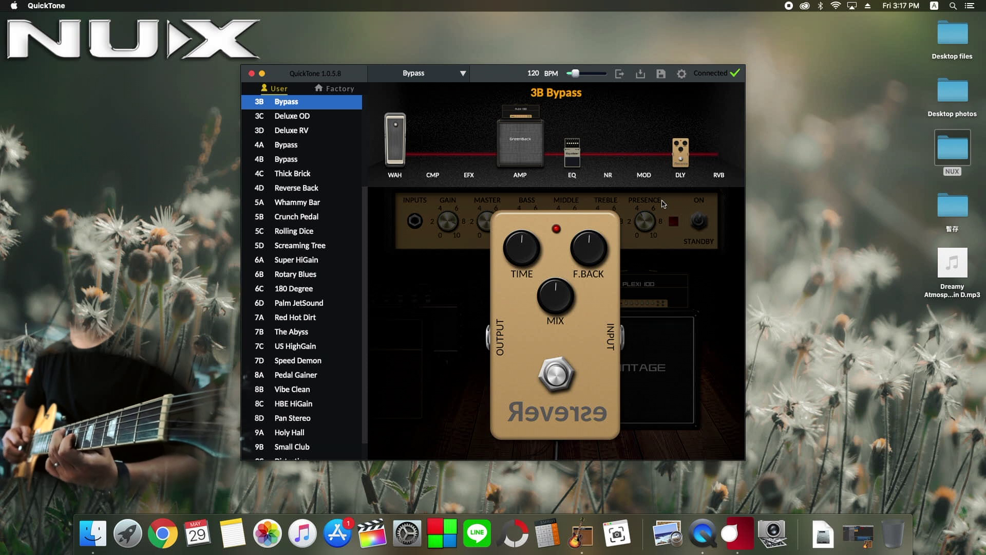
left_click_drag(553, 307, 565, 292)
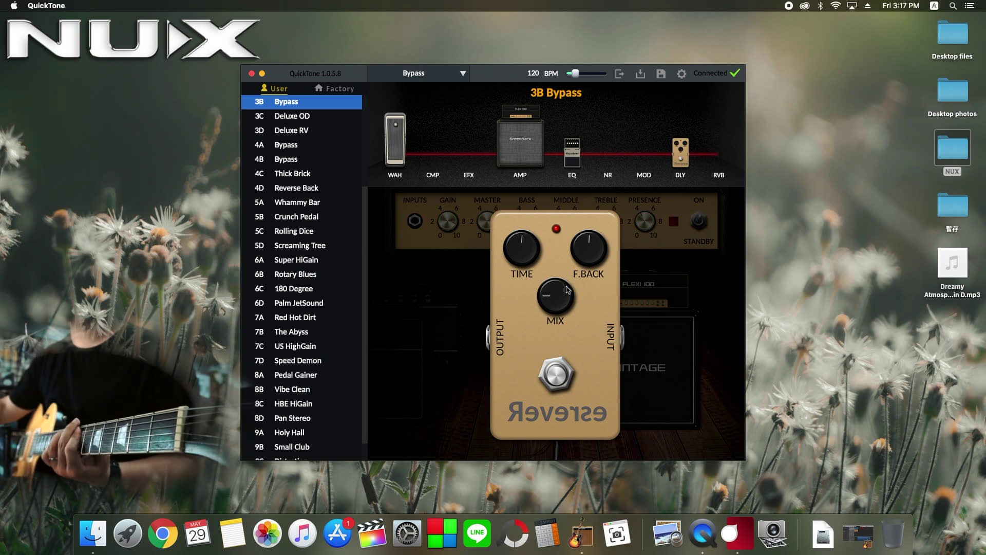
Step: Change the delay effect to Pan, and set the DLY slot to Bypass
left_click(682, 159)
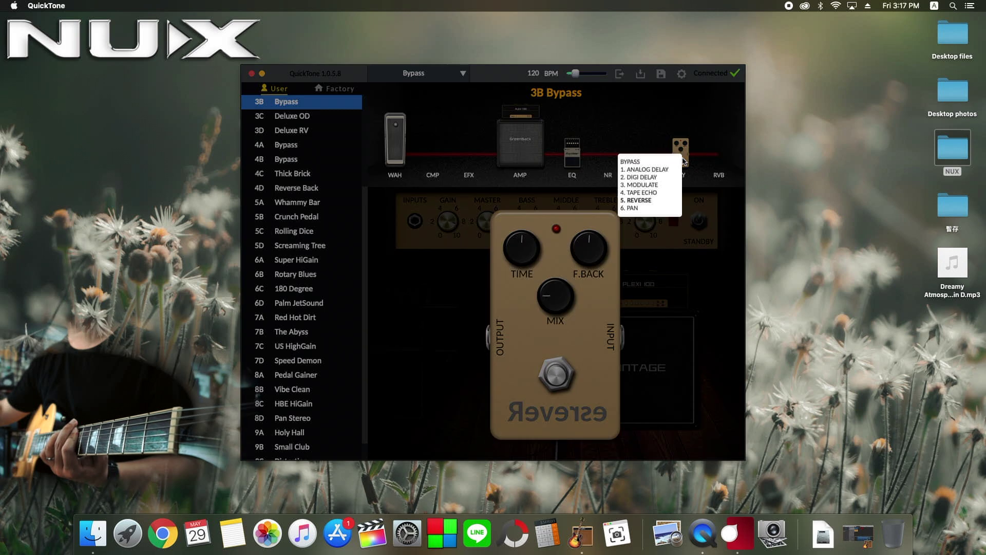
left_click(655, 208)
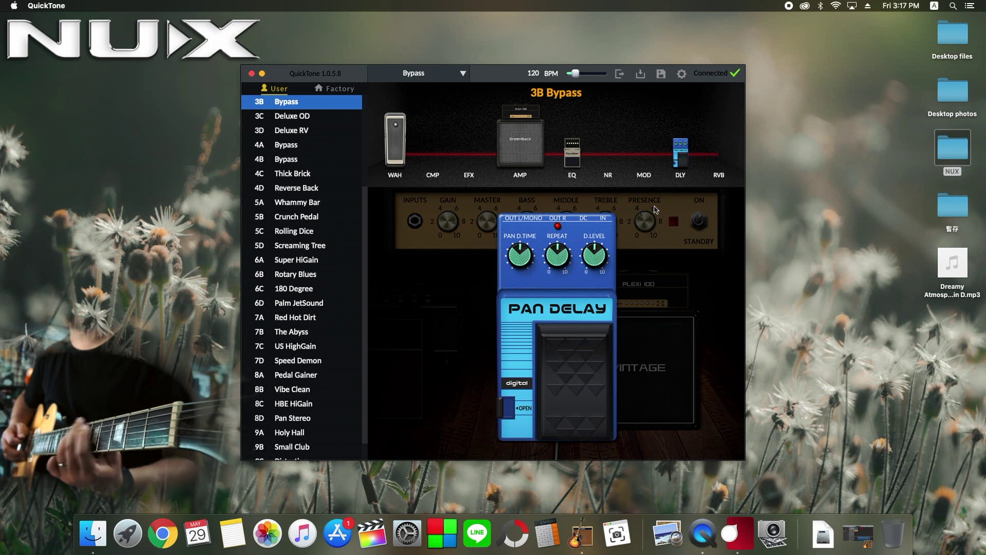
left_click(680, 152)
left_click(691, 162)
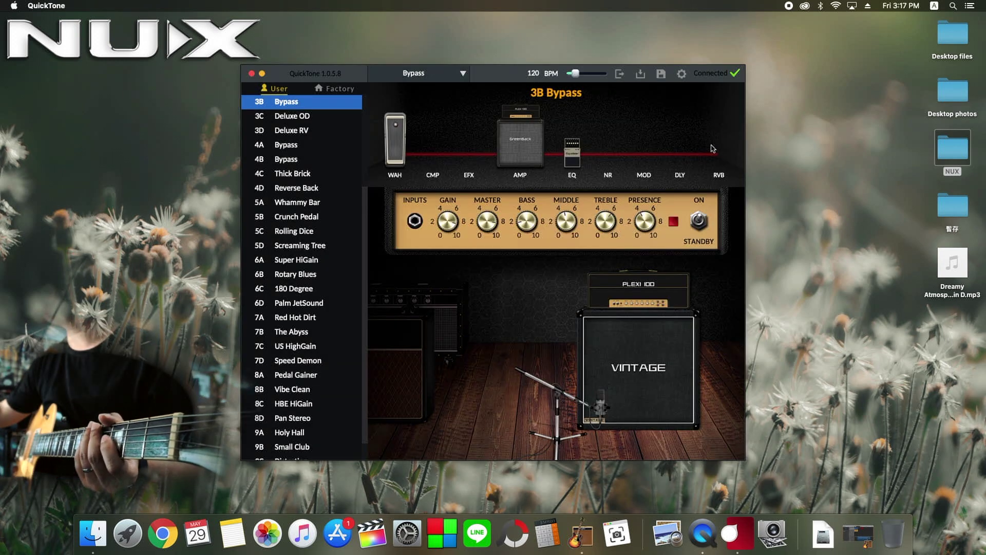
Step: Try the Room, Hall and Plate reverbs one after another in the RVB slot
left_click(714, 152)
left_click(709, 169)
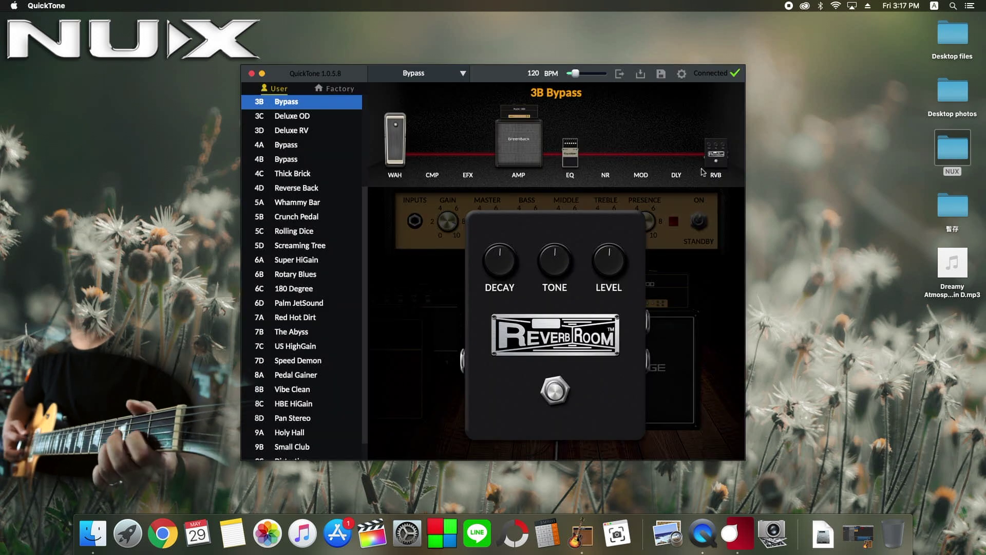
left_click(713, 159)
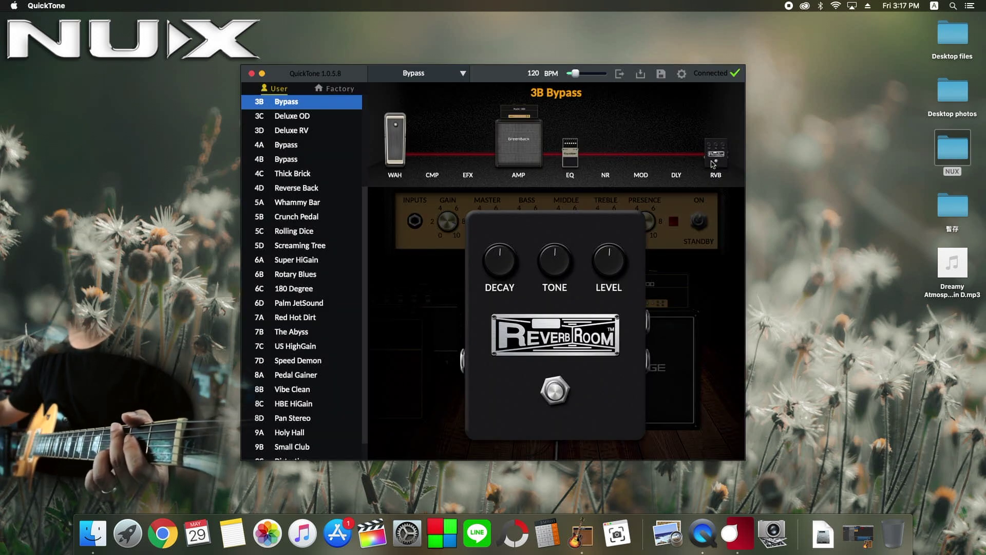
left_click(702, 181)
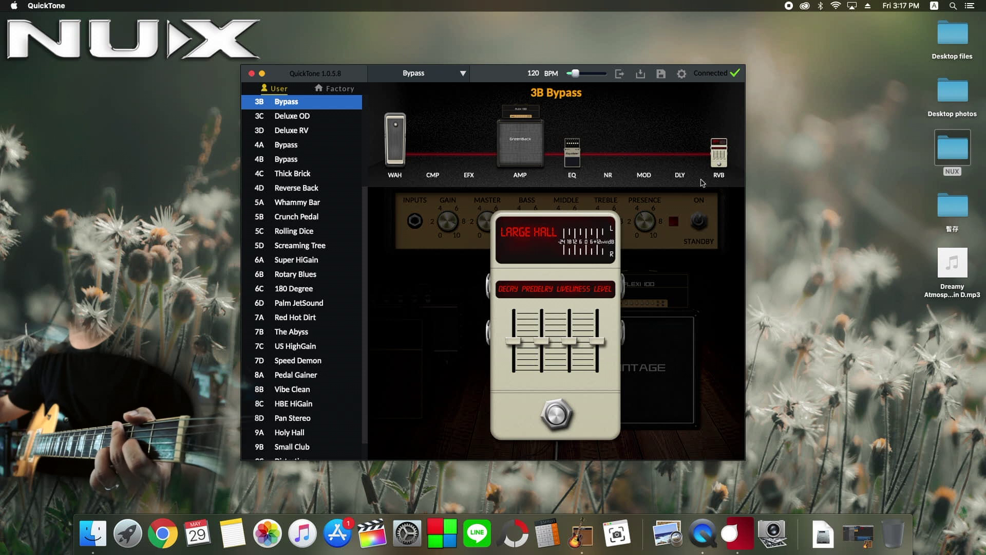
left_click(726, 159)
left_click(710, 188)
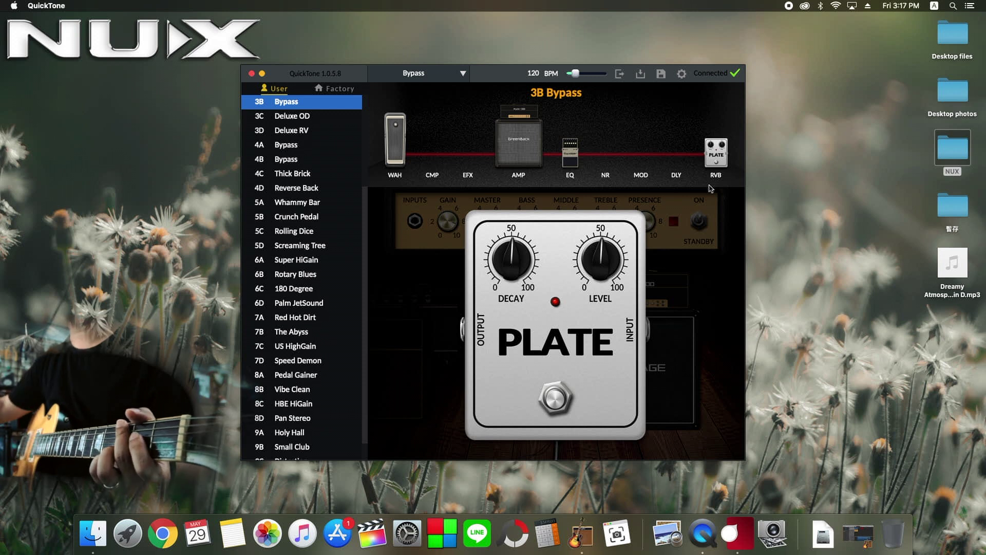
Step: Change the reverb effect to Spring, and set the RVB slot to Bypass
left_click(717, 154)
left_click(698, 196)
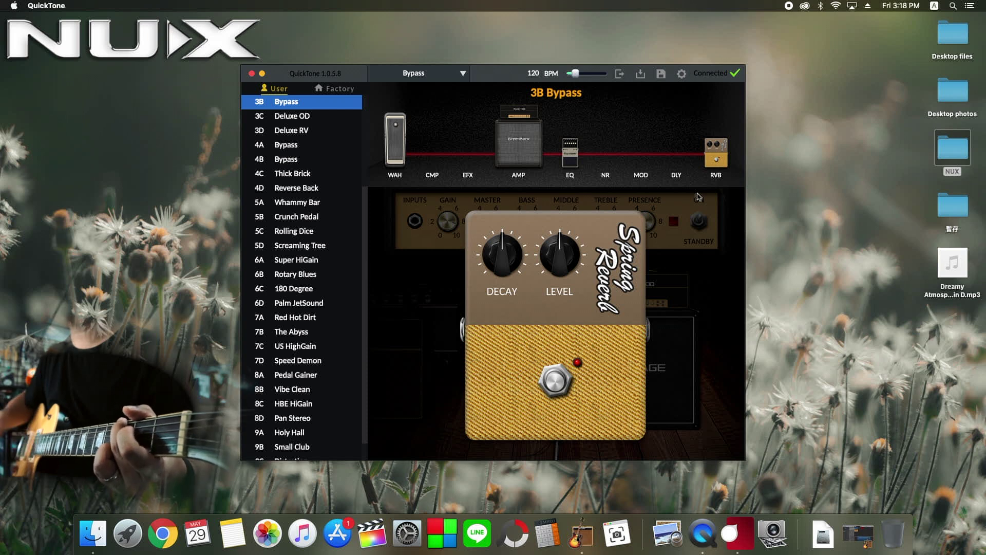
left_click(717, 157)
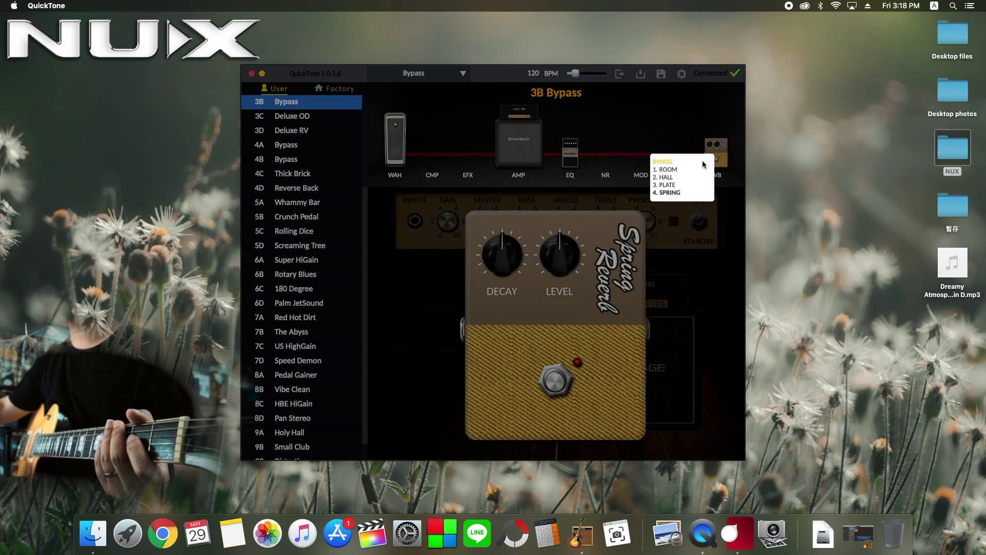
left_click(703, 164)
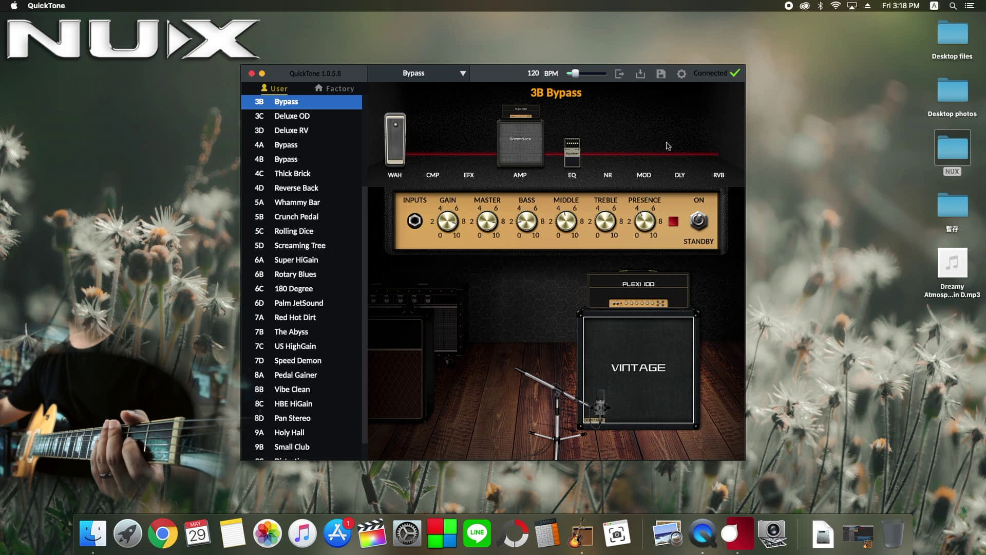
Step: Load the Red Comp compressor in the CMP slot, and return the slot to Bypass
left_click(437, 154)
left_click(448, 169)
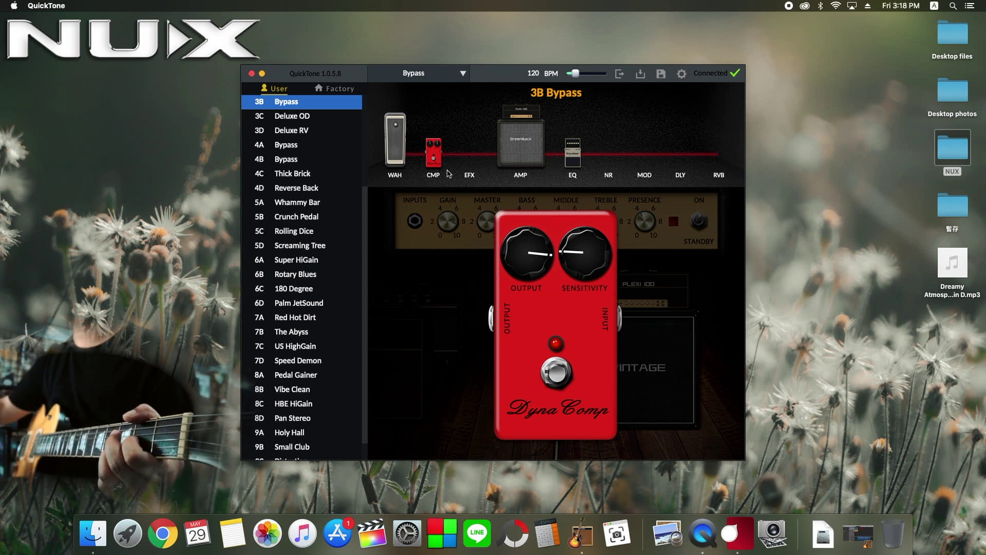
right_click(434, 155)
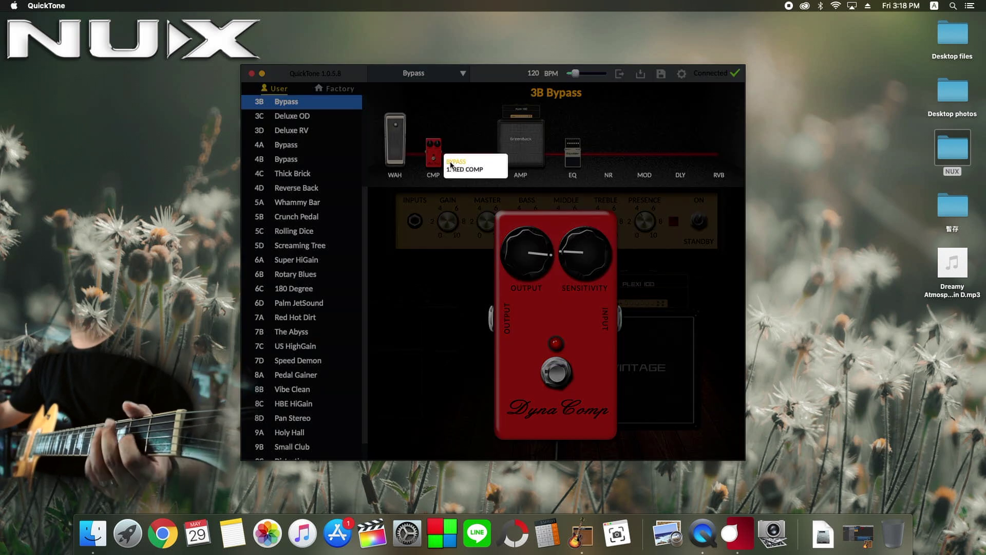
left_click(451, 165)
Step: Load Dist+ in the EFX slot and replace it with RC BST
right_click(468, 157)
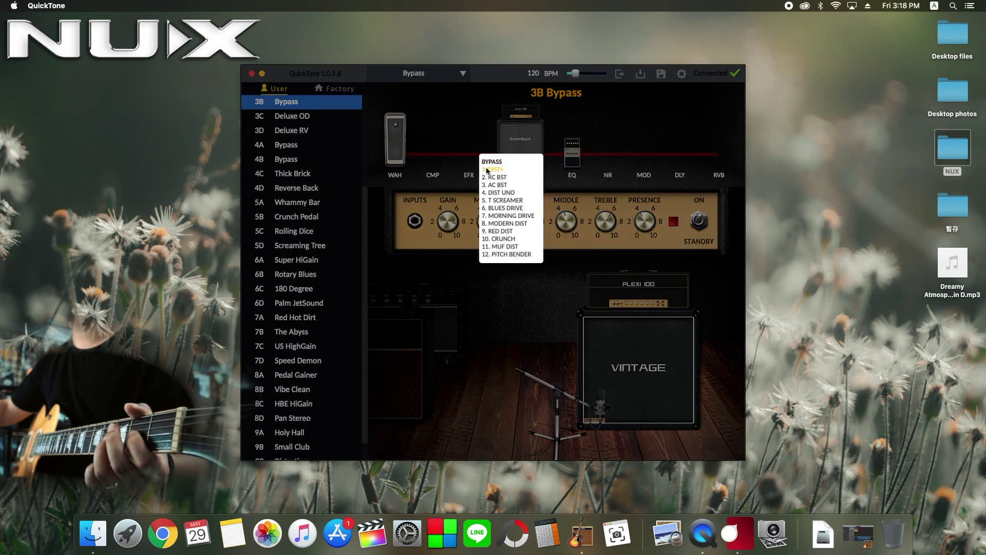
left_click(487, 171)
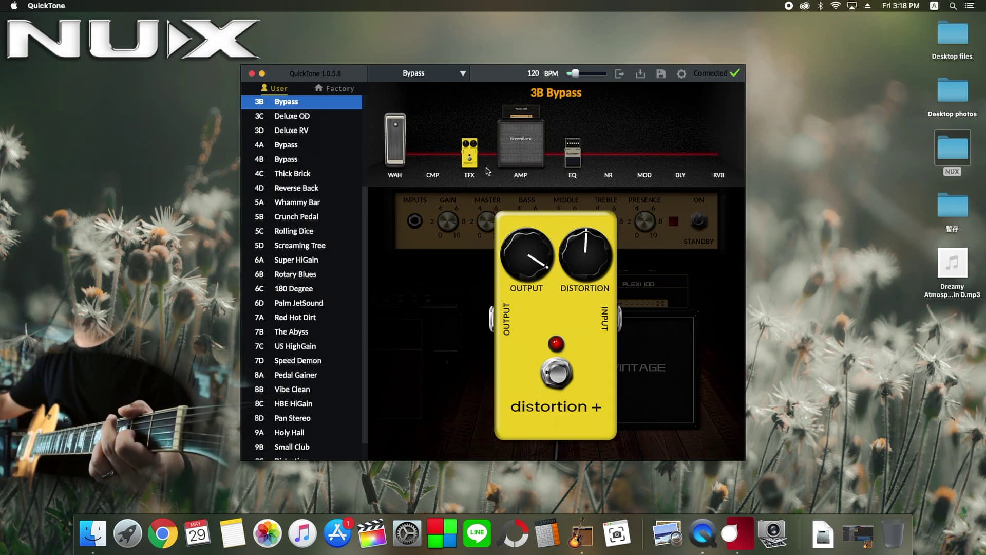
right_click(470, 157)
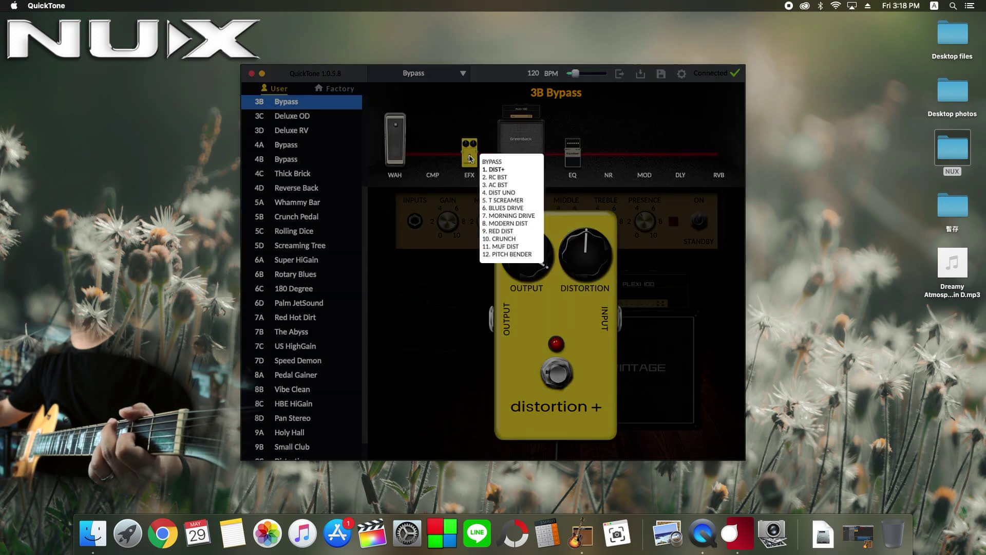
left_click(496, 178)
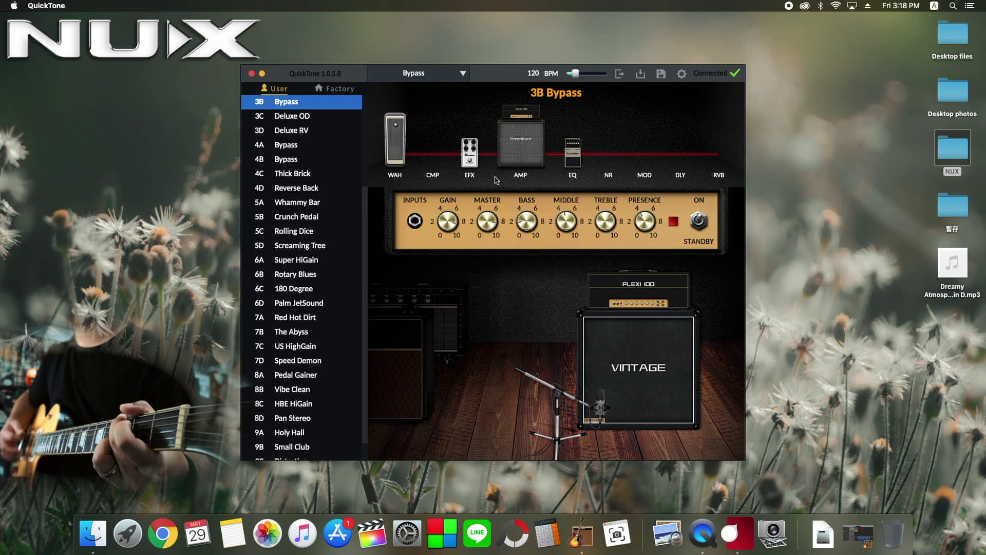
Step: Open the EFX pedal and step through the drive effects from AC BST to Pitch Bender in order, finishing back on Muf Dist
left_click(471, 157)
left_click(471, 157)
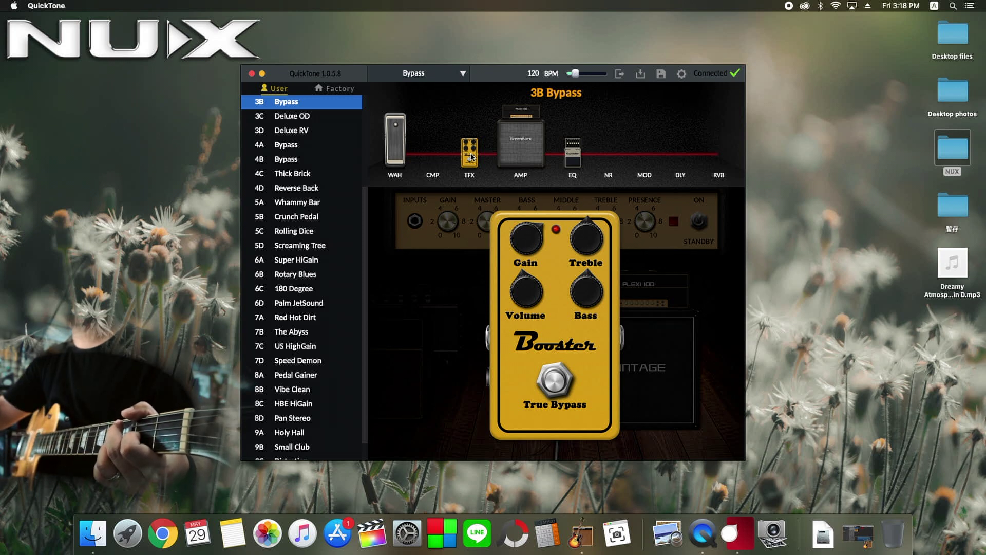
scroll(472, 157, "down", 1)
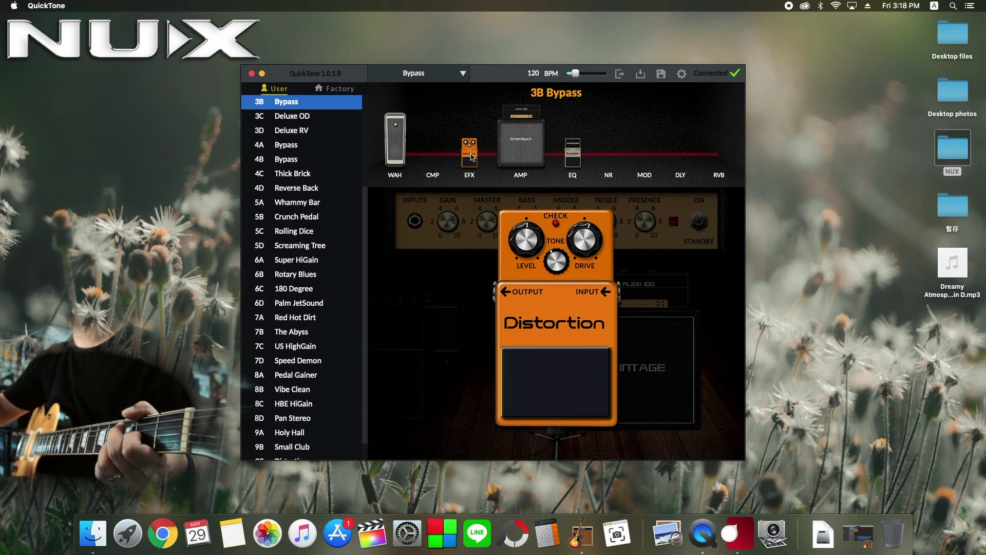
scroll(472, 156, "down", 1)
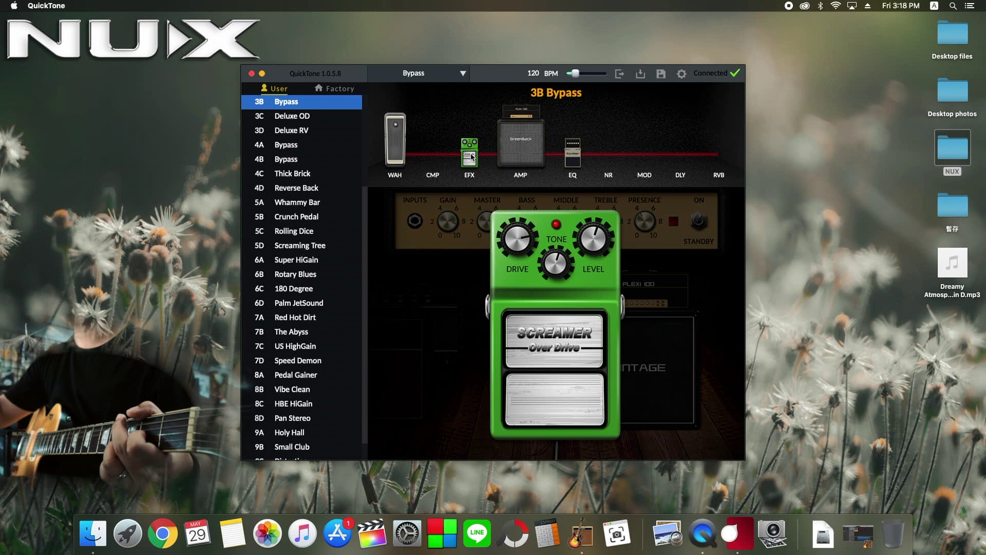
scroll(472, 158, "down", 1)
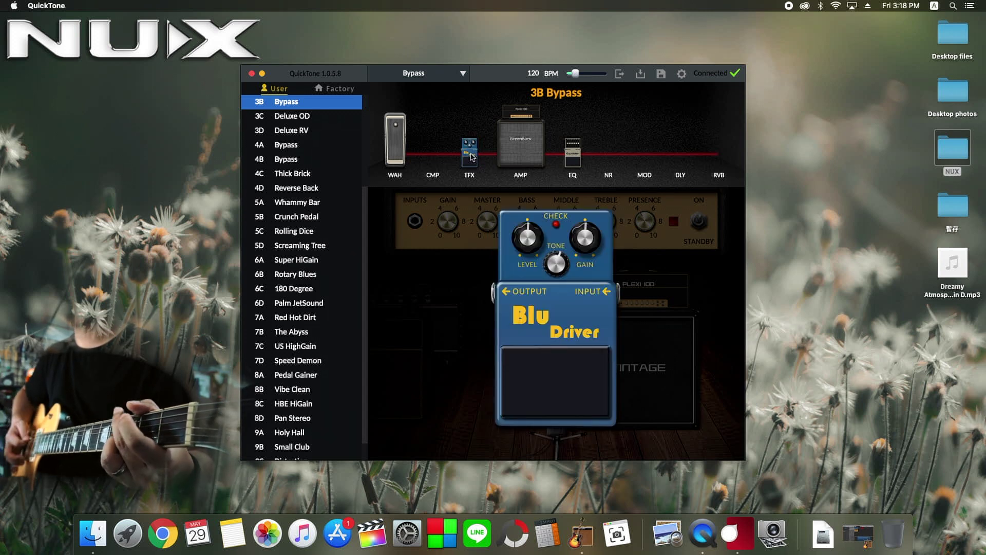
scroll(472, 157, "down", 1)
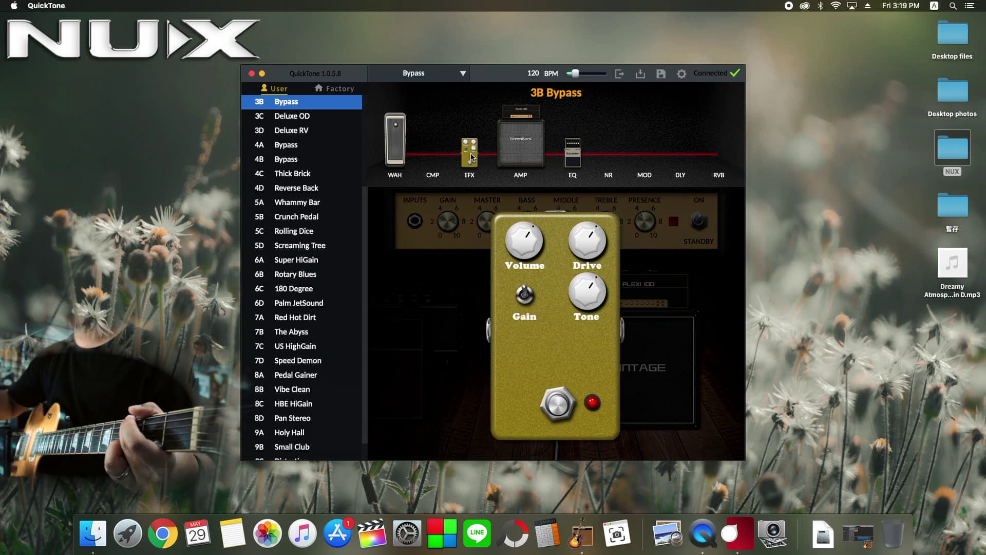
scroll(472, 157, "down", 1)
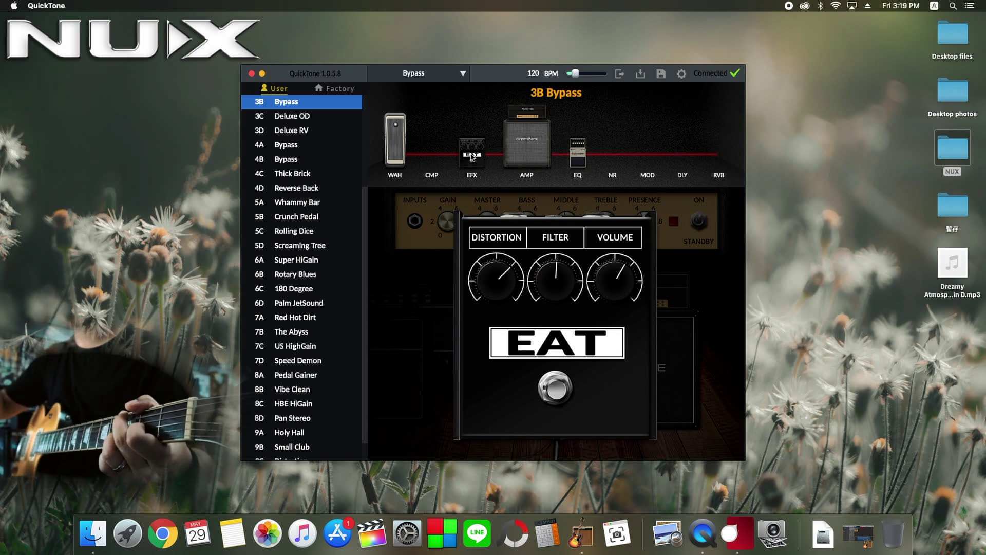
scroll(472, 157, "down", 1)
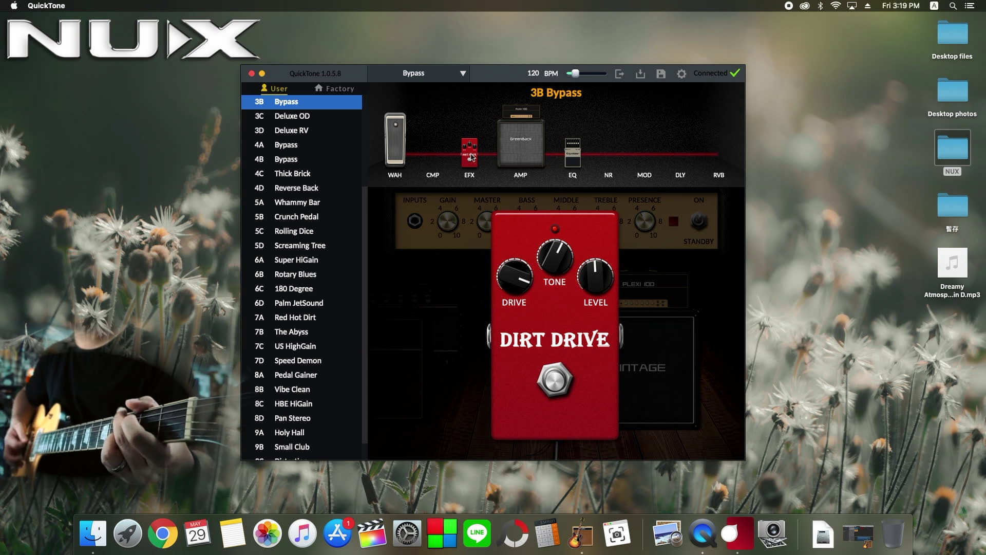
scroll(472, 157, "down", 1)
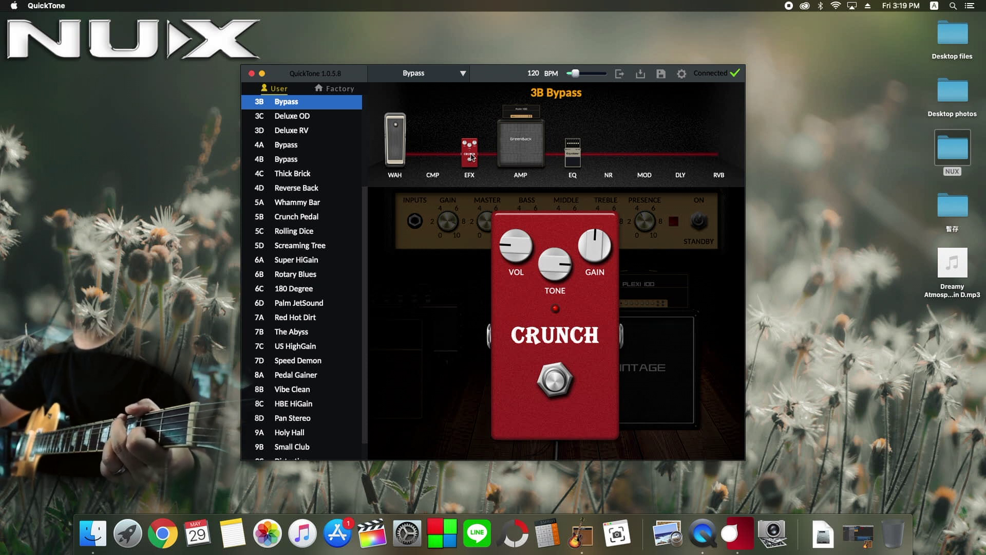
scroll(472, 157, "down", 1)
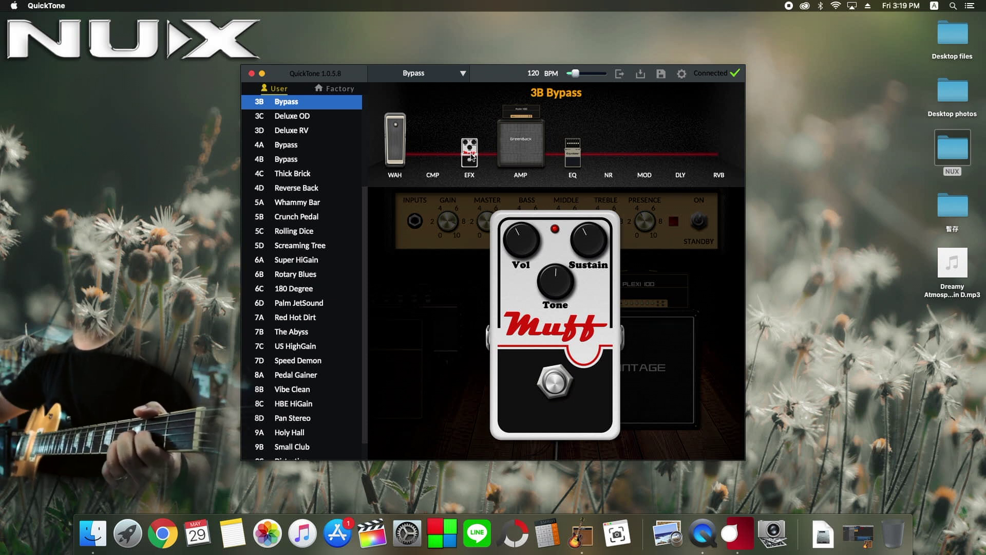
scroll(472, 157, "down", 1)
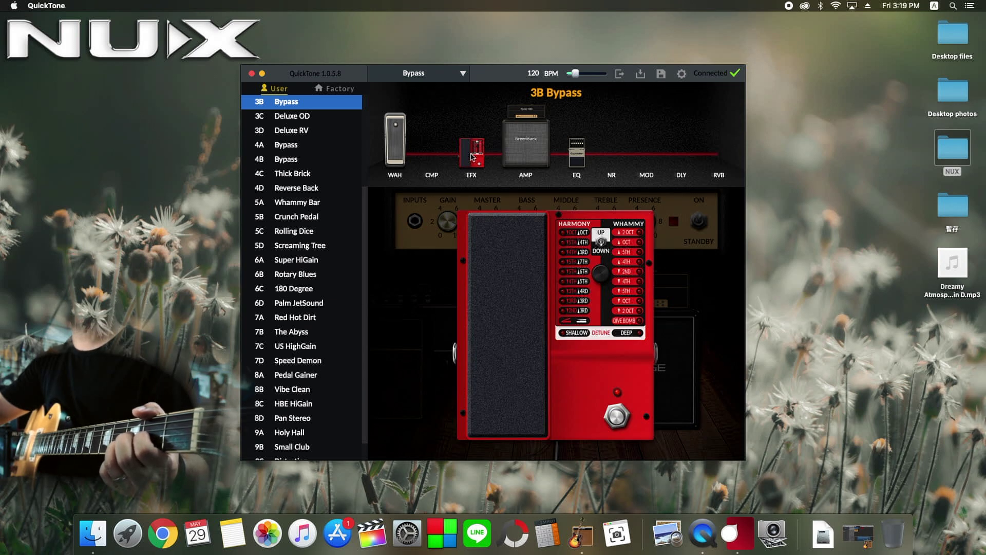
scroll(471, 157, "up", 1)
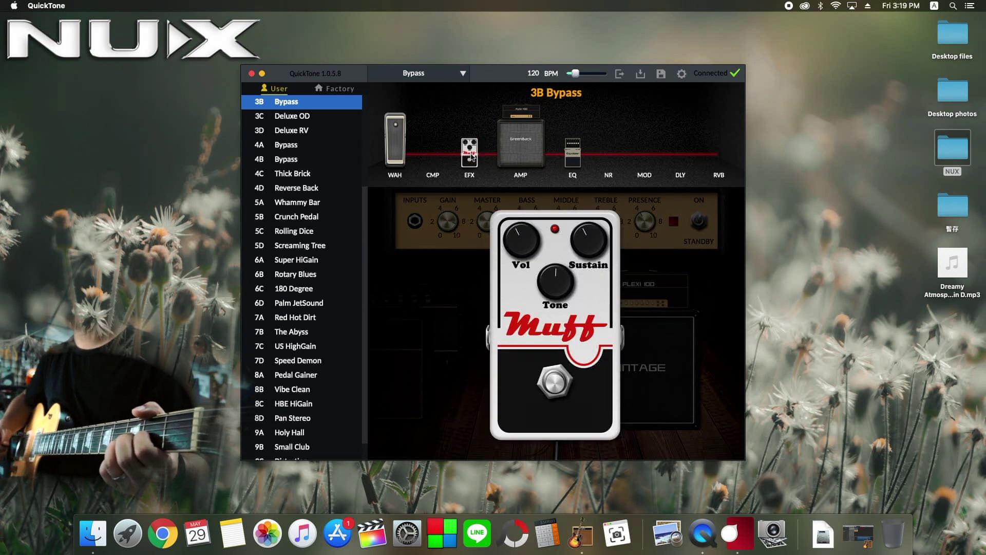